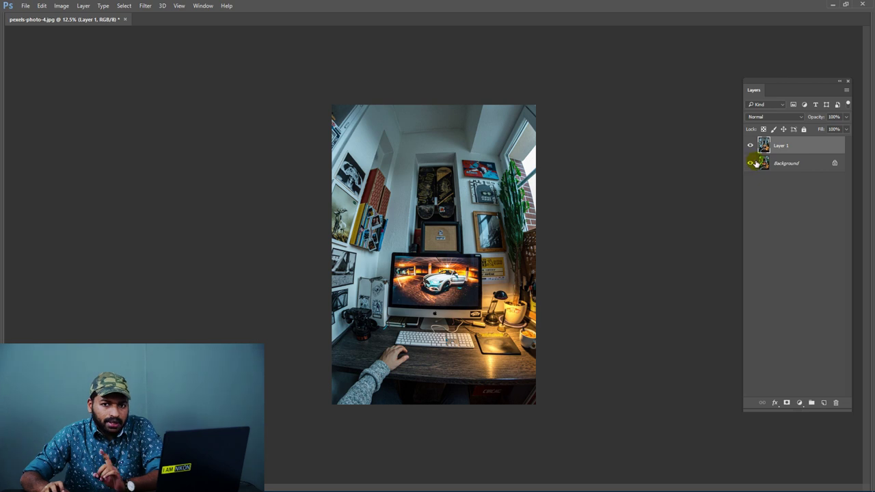
# Compare the original and corrected desk photo, then bring the Photoshop workspace back
pyautogui.click(748, 145)
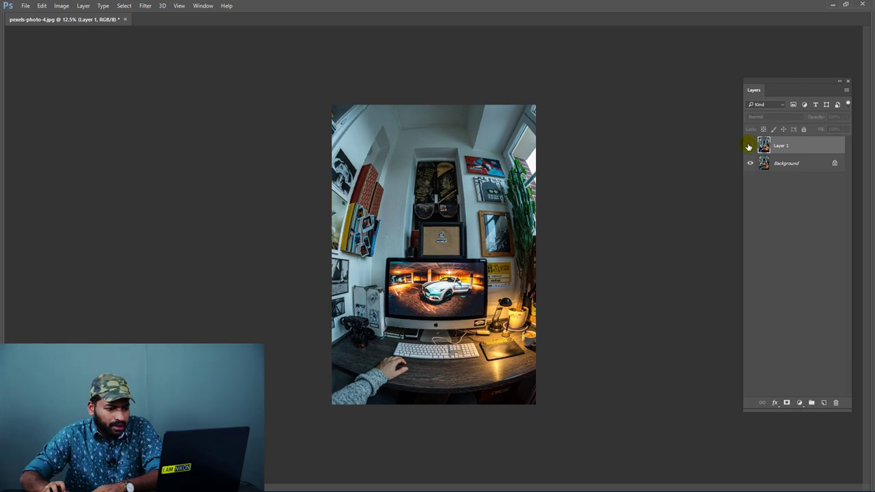
pyautogui.click(749, 145)
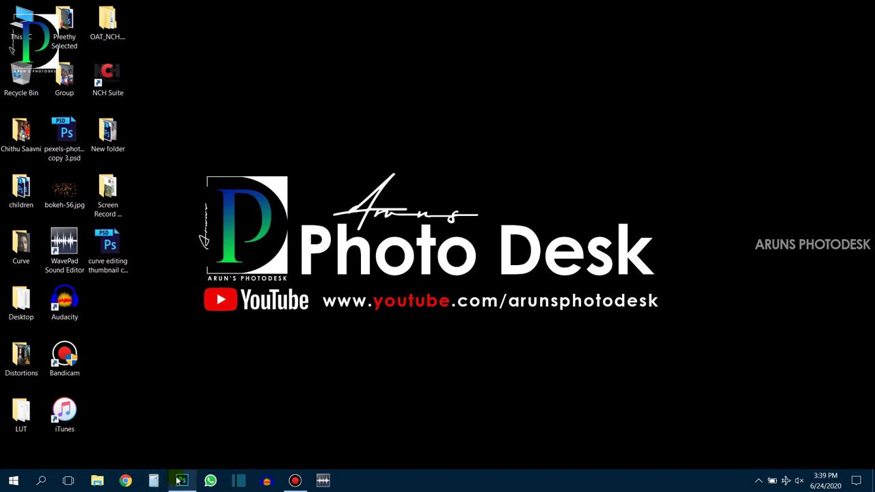
pyautogui.click(179, 481)
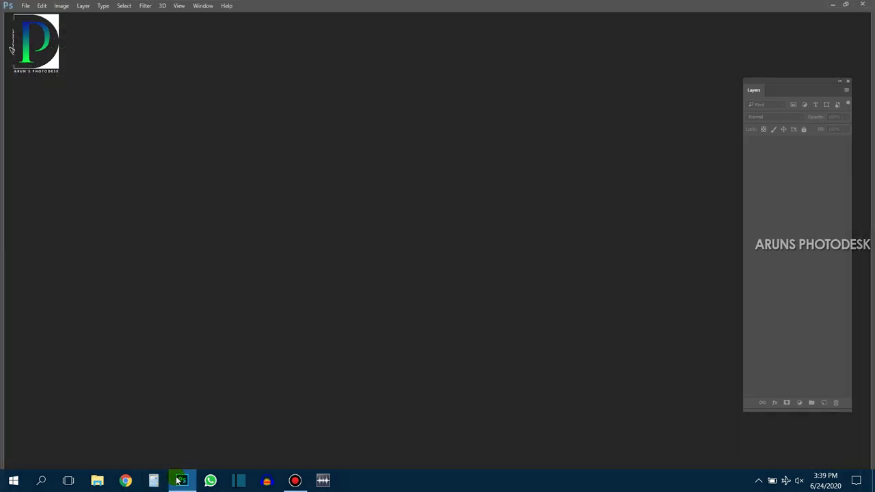
# Open the bedroom photo pexels-photo-3.jpg from the Desktop's Distortions folder
pyautogui.doubleClick(346, 127)
pyautogui.click(45, 121)
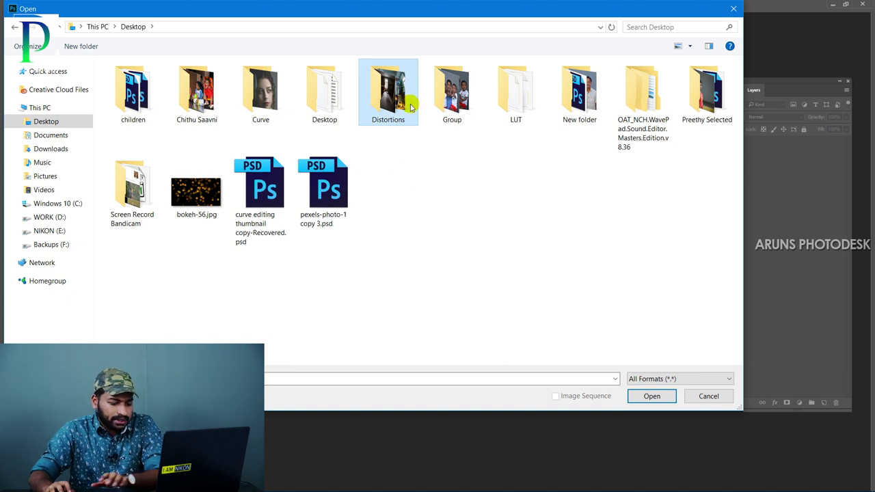
pyautogui.doubleClick(411, 107)
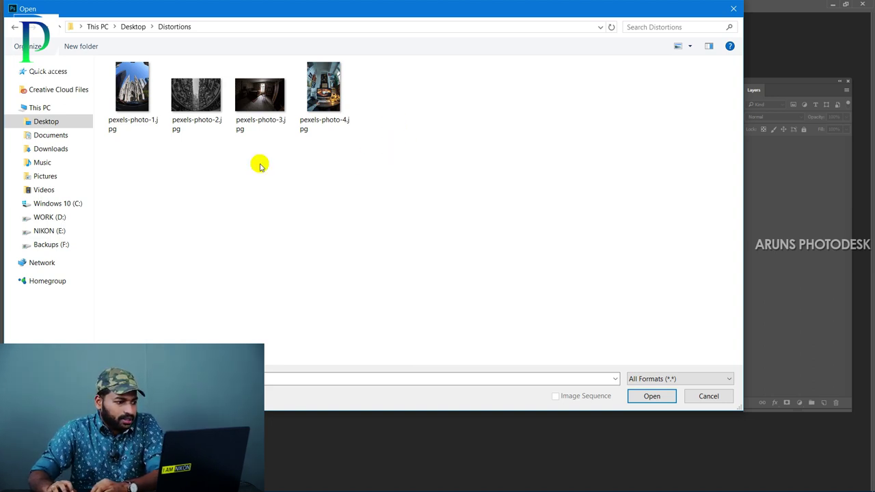
pyautogui.click(264, 97)
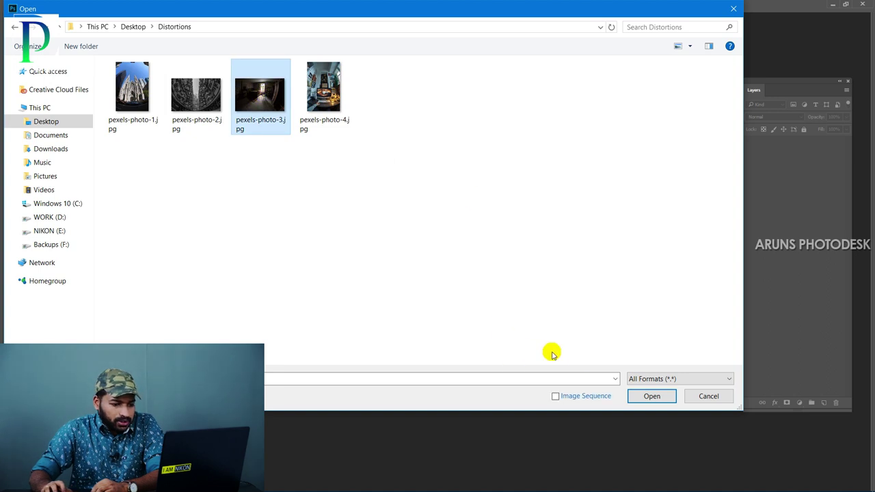
pyautogui.press('Return')
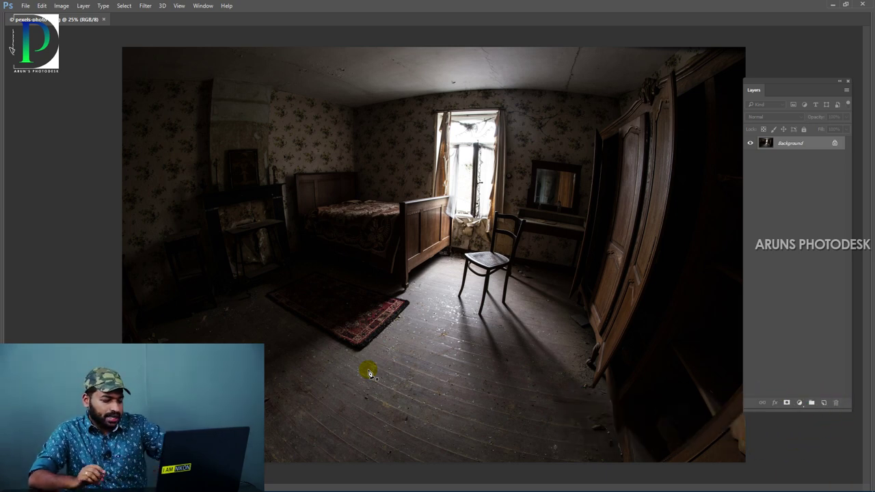
# Duplicate the bedroom layer and run Adaptive Wide Angle with Fisheye correction at 8.97 mm
pyautogui.hotkey('ctrl', 'j')
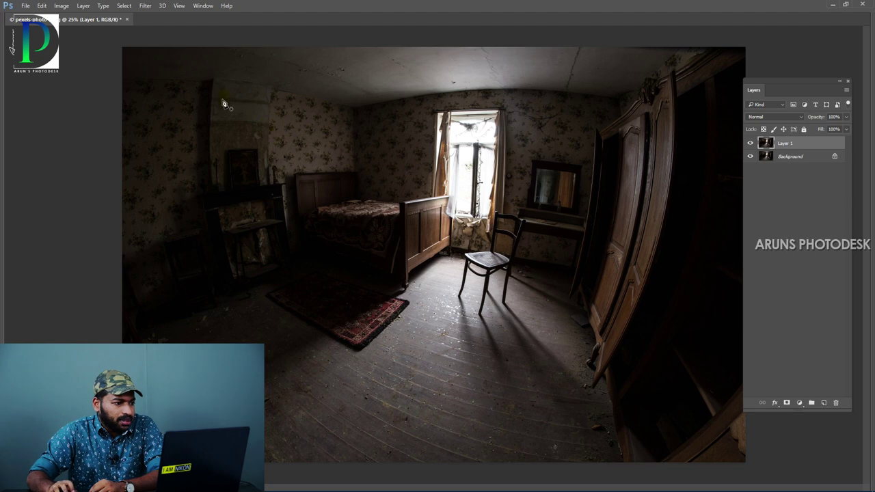
pyautogui.click(145, 8)
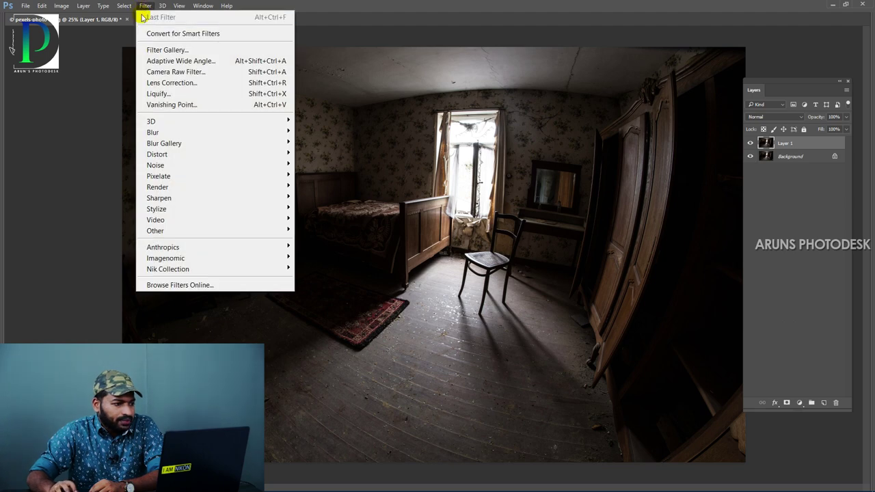
pyautogui.click(170, 62)
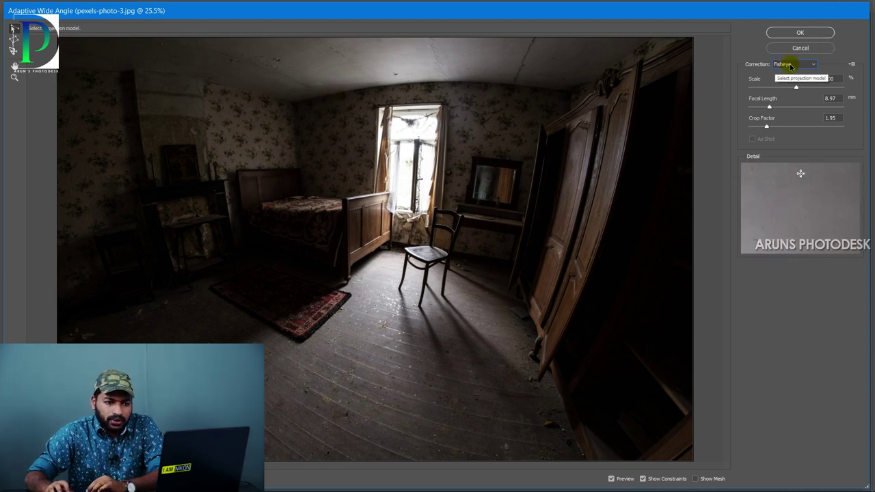
pyautogui.click(791, 67)
pyautogui.click(795, 72)
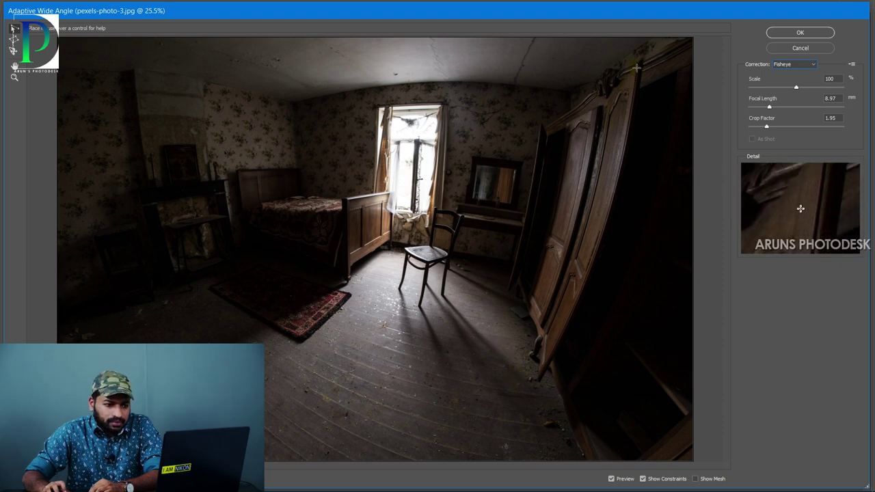
# Add straightening constraints along the wardrobe's tilted edge and the ceiling line
pyautogui.click(640, 63)
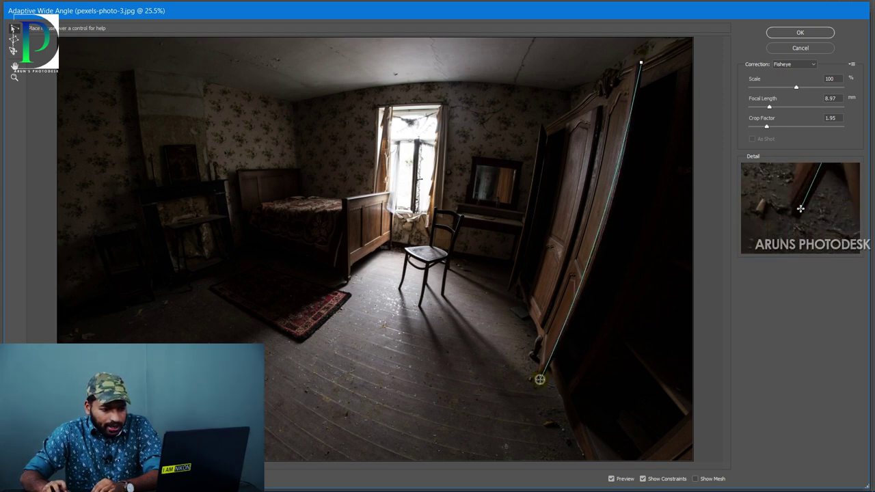
pyautogui.click(541, 380)
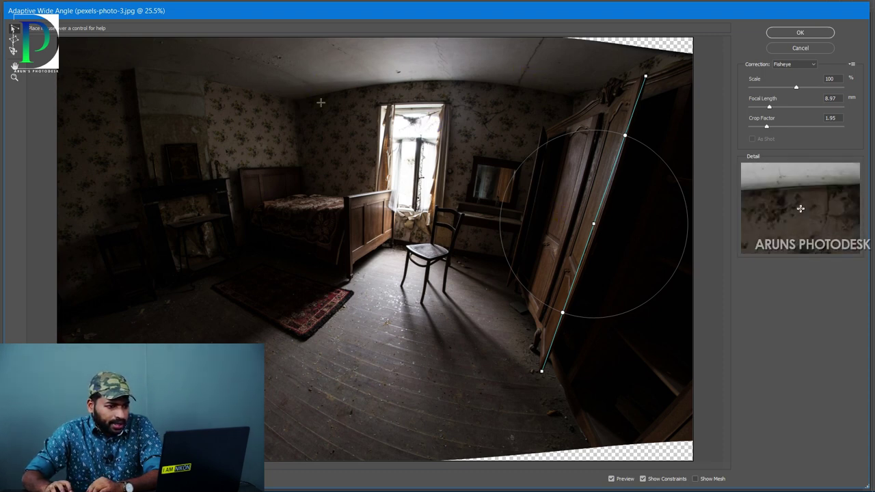
pyautogui.click(295, 102)
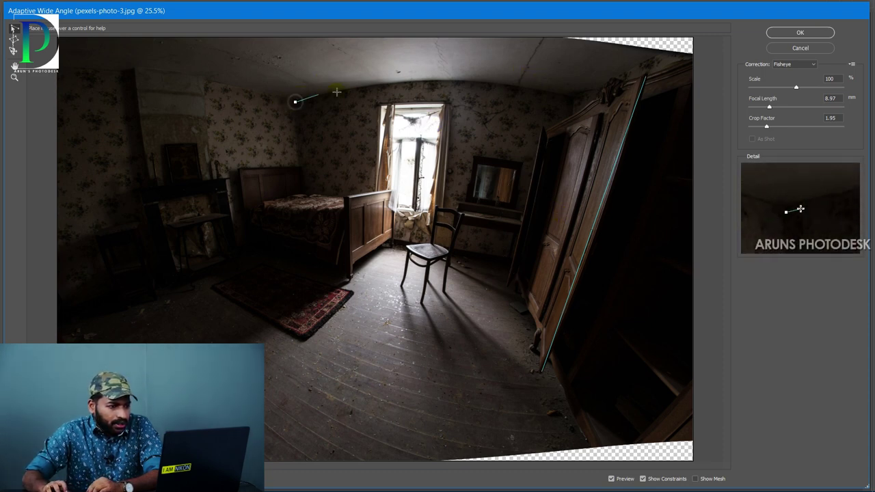
pyautogui.click(571, 94)
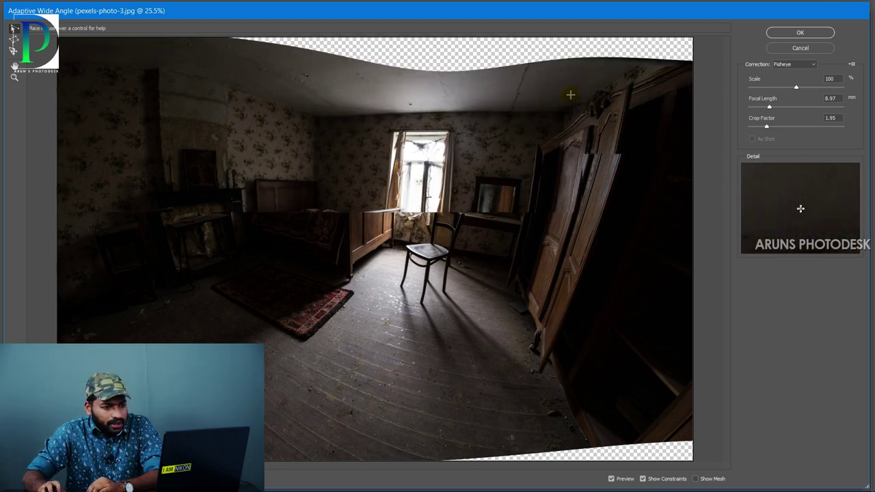
# Extend the ceiling constraint's left end into the upper-left corner
pyautogui.click(430, 98)
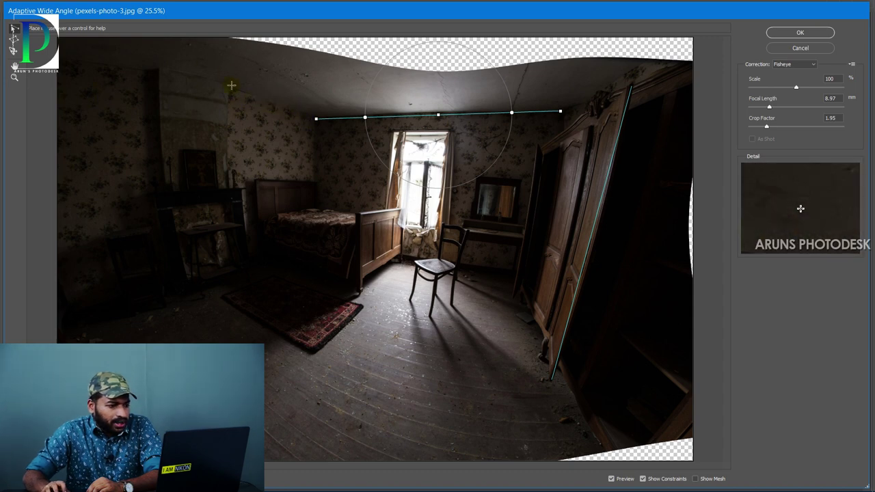
pyautogui.click(308, 120)
pyautogui.moveTo(229, 78); pyautogui.dragTo(59, 49)
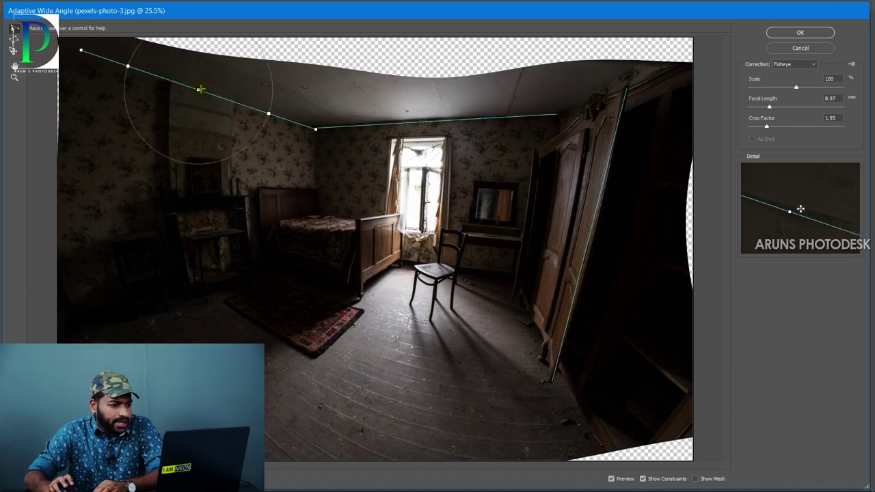
pyautogui.click(289, 358)
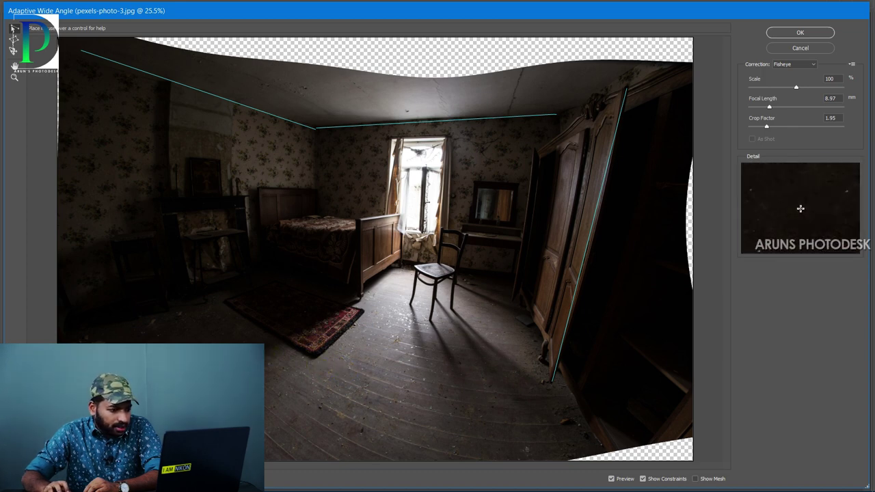
# Add floor and wardrobe left-edge constraints, then apply the Adaptive Wide Angle correction
pyautogui.click(206, 303)
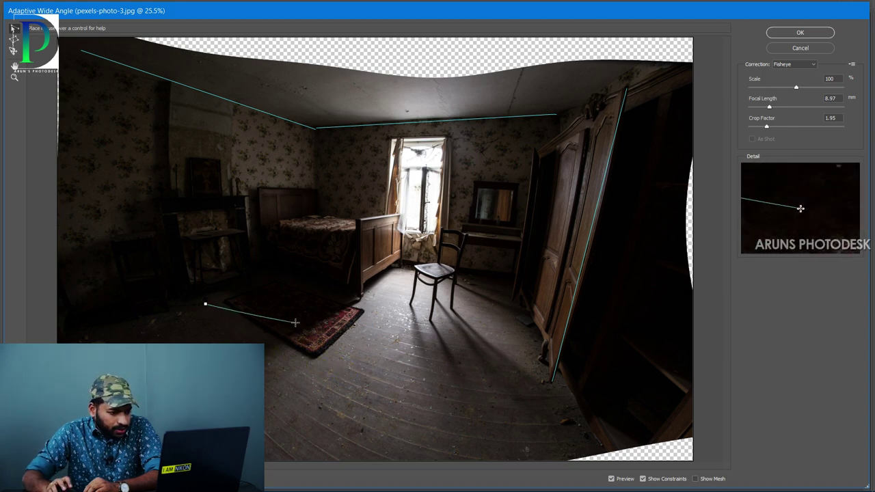
pyautogui.click(573, 426)
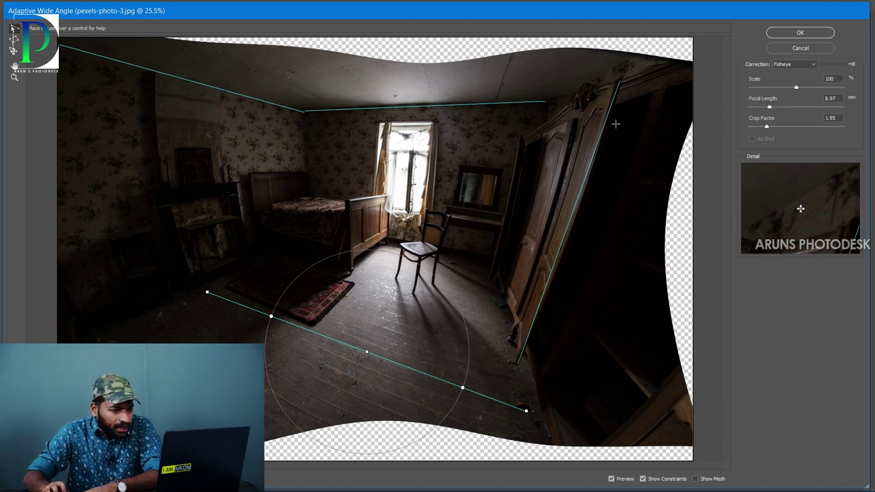
pyautogui.click(520, 134)
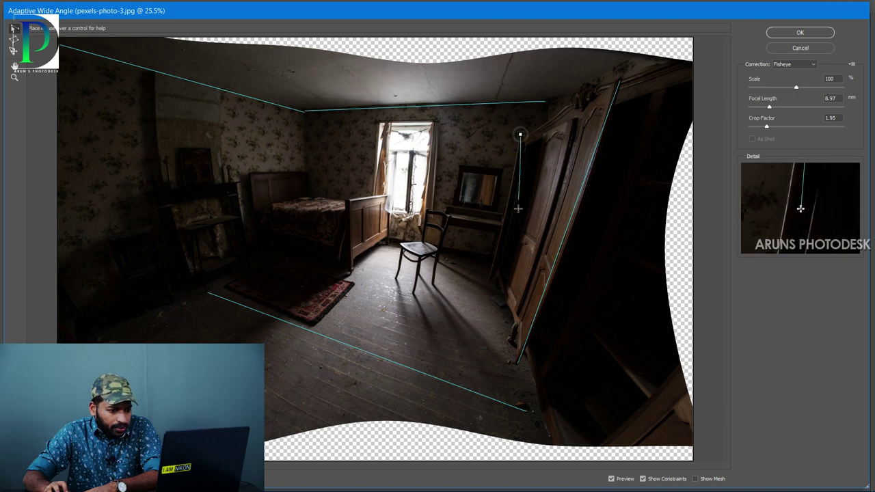
pyautogui.click(486, 280)
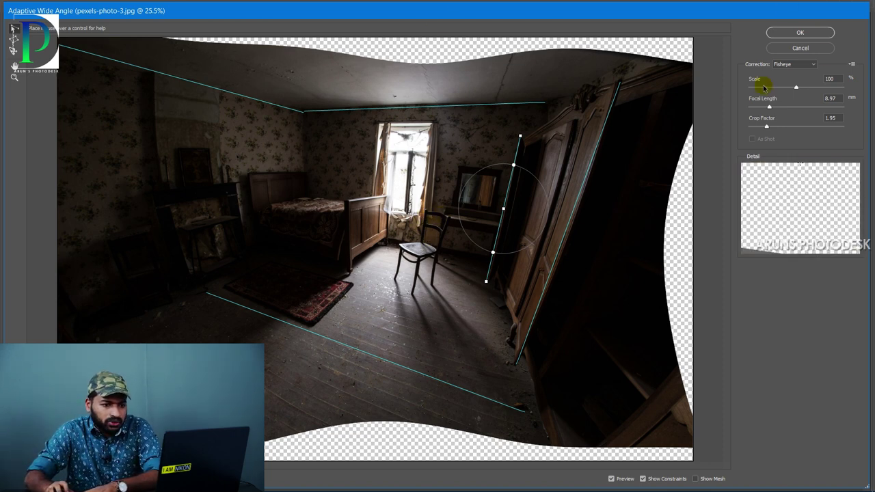
pyautogui.click(800, 32)
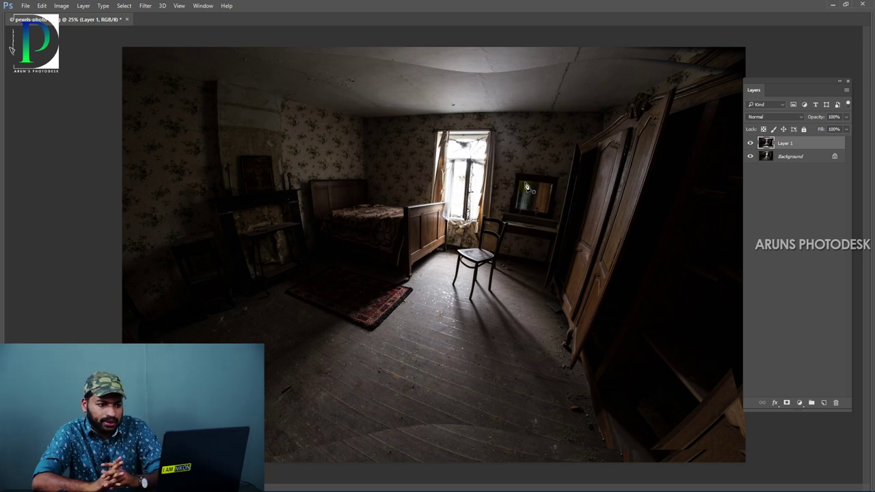
# Zoom out, hide the Background layer, and load Layer 1's pixels as a selection
pyautogui.keyDown('alt'); pyautogui.click(484, 203); pyautogui.keyUp('alt')
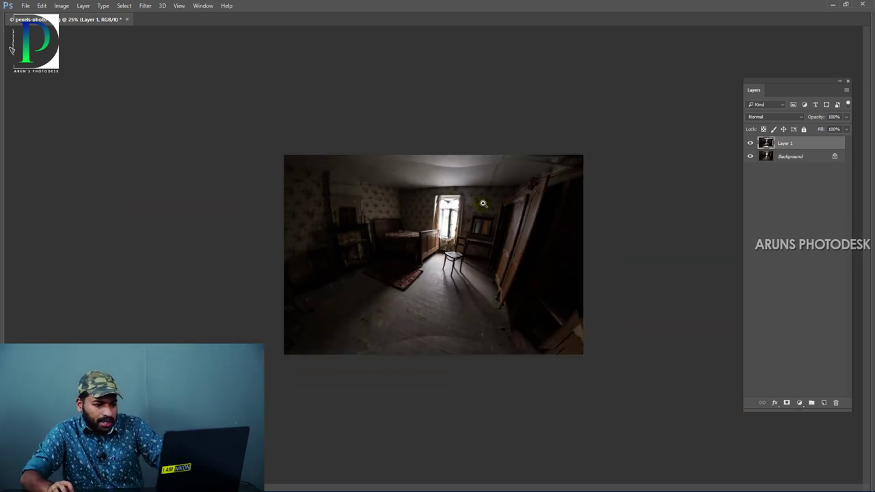
pyautogui.click(750, 157)
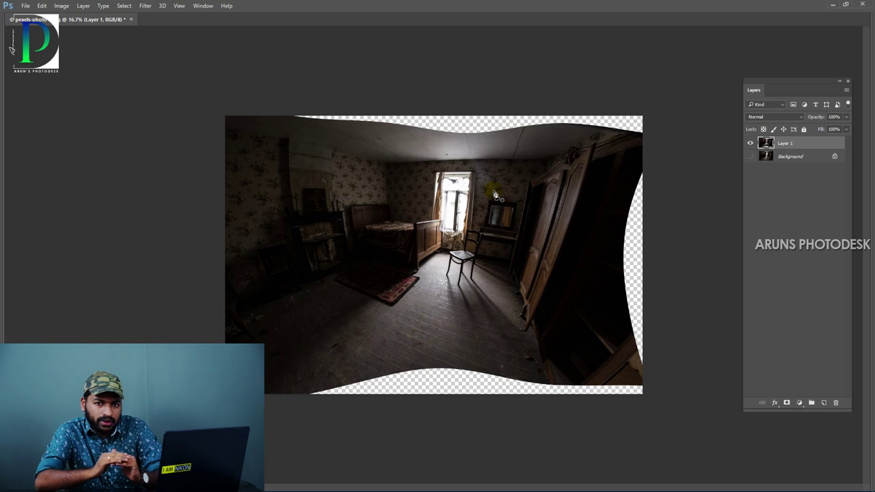
pyautogui.scroll(1, 496, 196)
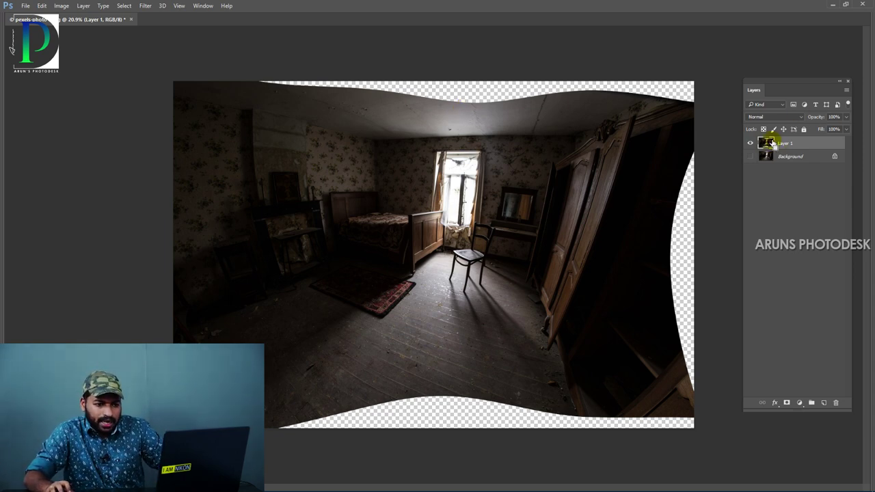
pyautogui.keyDown('ctrl'); pyautogui.click(766, 143); pyautogui.keyUp('ctrl')
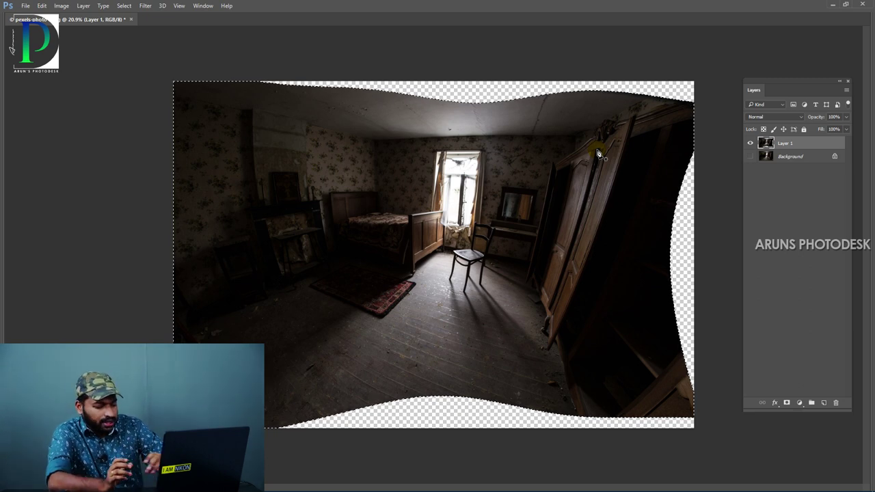
# Zoom to about 169% on the top edge and expand the selection by 5 pixels
pyautogui.hotkey('ctrl', 'd')
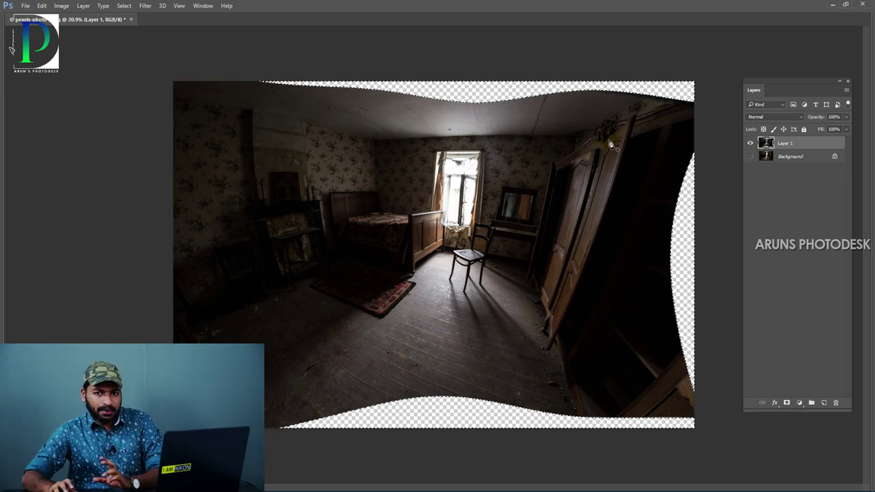
pyautogui.click(451, 92)
pyautogui.moveTo(481, 101); pyautogui.dragTo(522, 111)
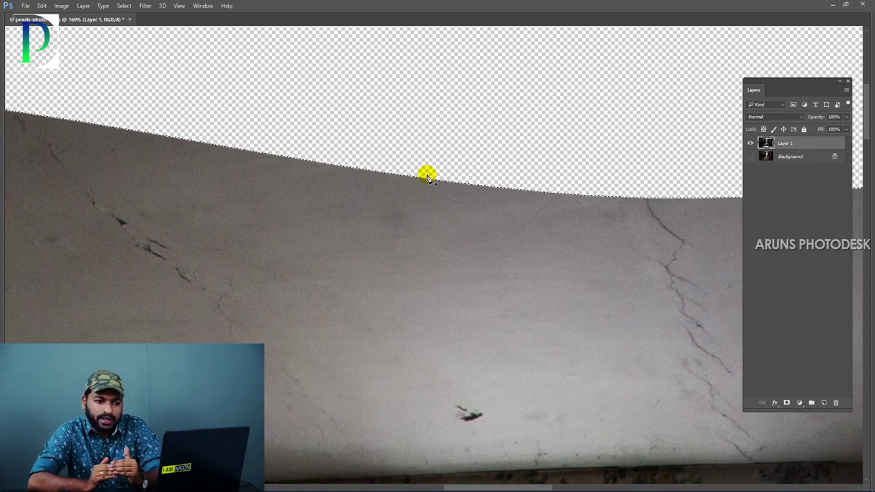
pyautogui.click(124, 6)
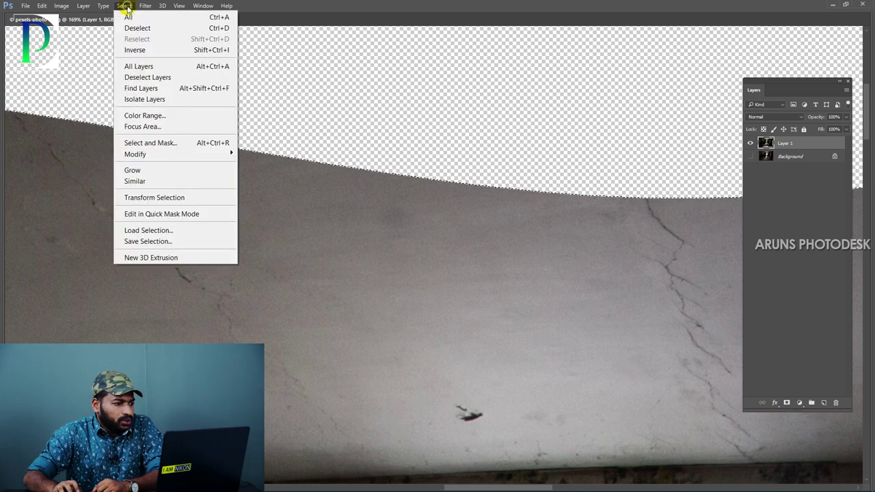
pyautogui.moveTo(136, 154)
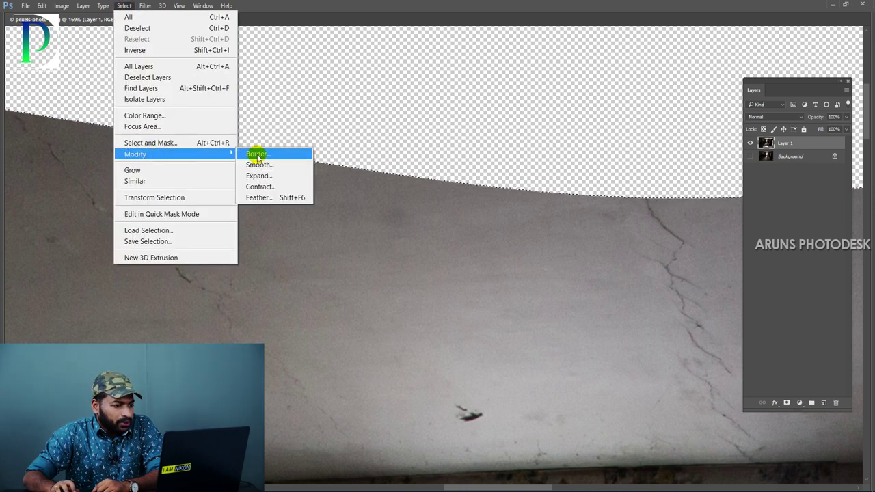
pyautogui.click(258, 176)
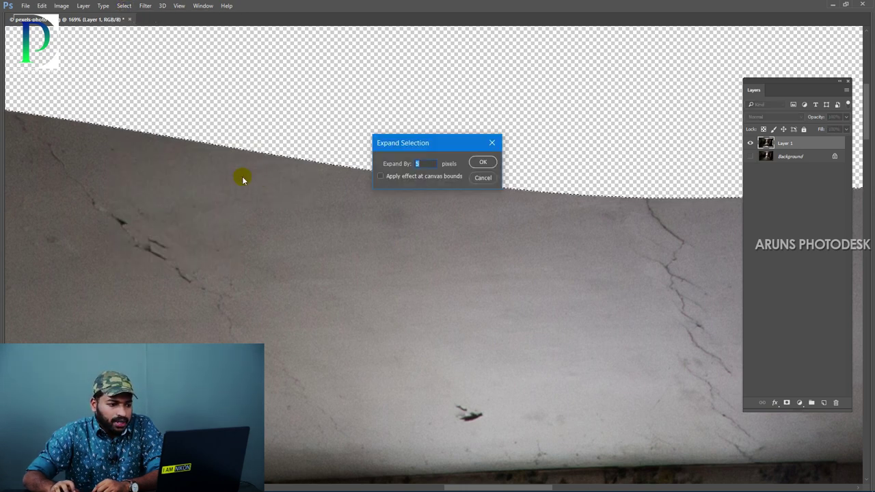
pyautogui.click(484, 163)
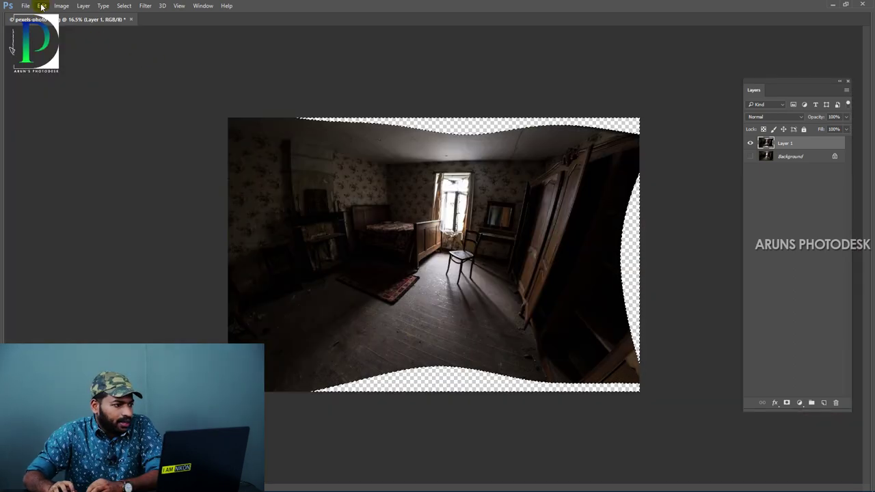
# Content-Aware fill the selected edges in Normal mode, then deselect
pyautogui.click(42, 5)
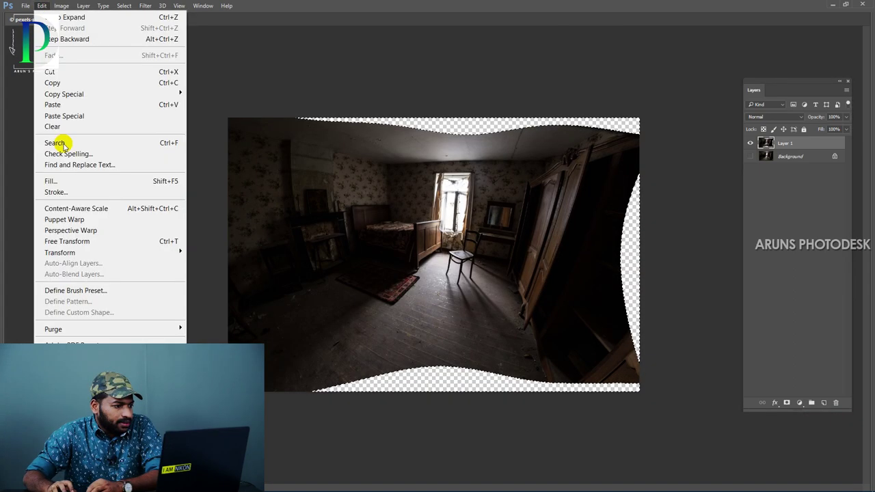
pyautogui.click(74, 181)
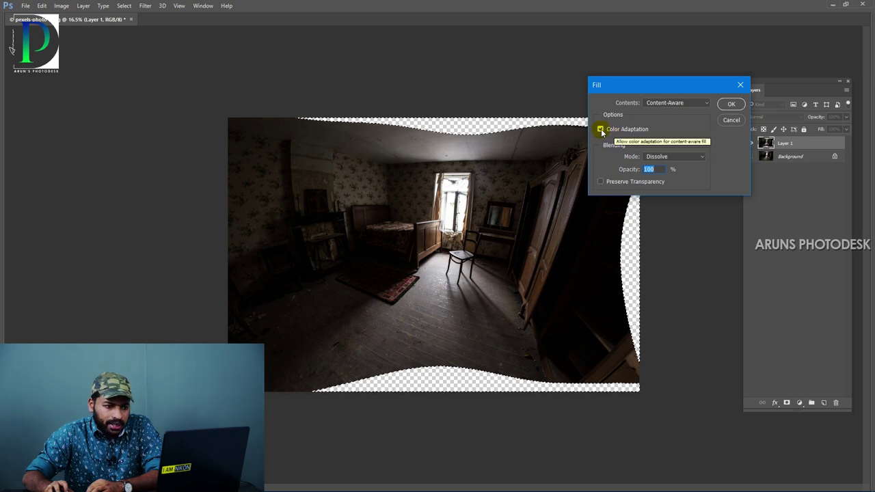
pyautogui.click(683, 156)
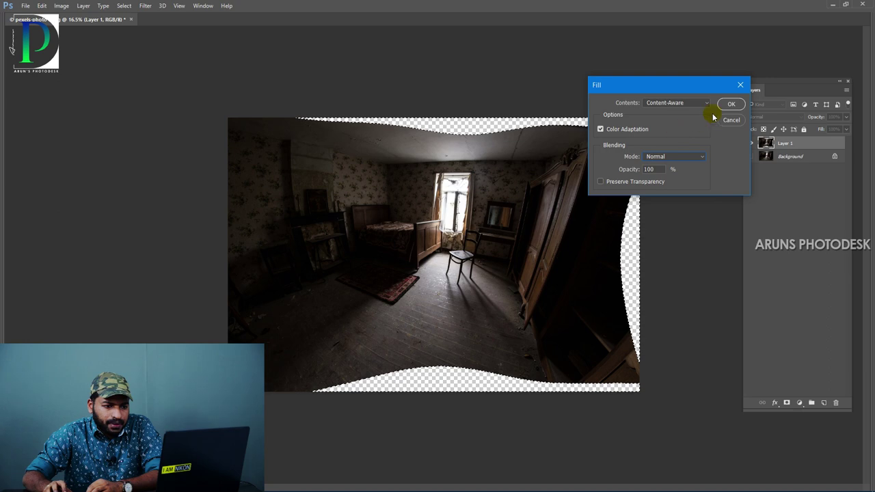
pyautogui.click(731, 104)
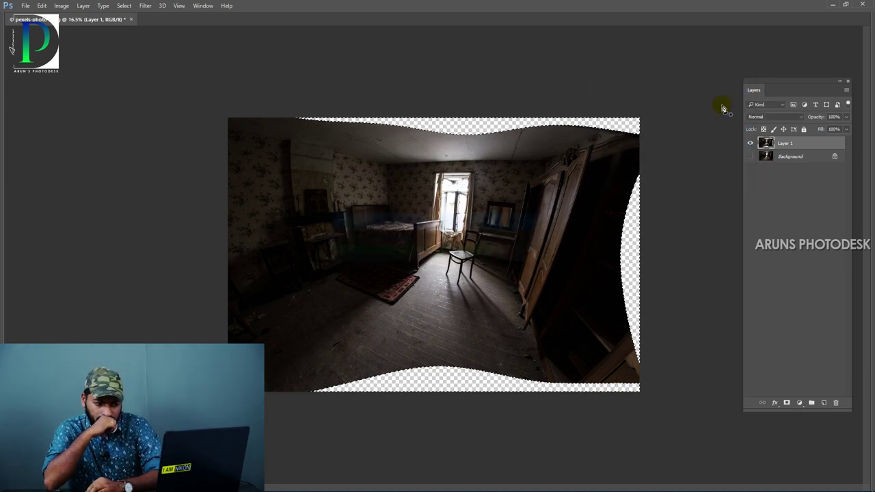
pyautogui.hotkey('ctrl', 'd')
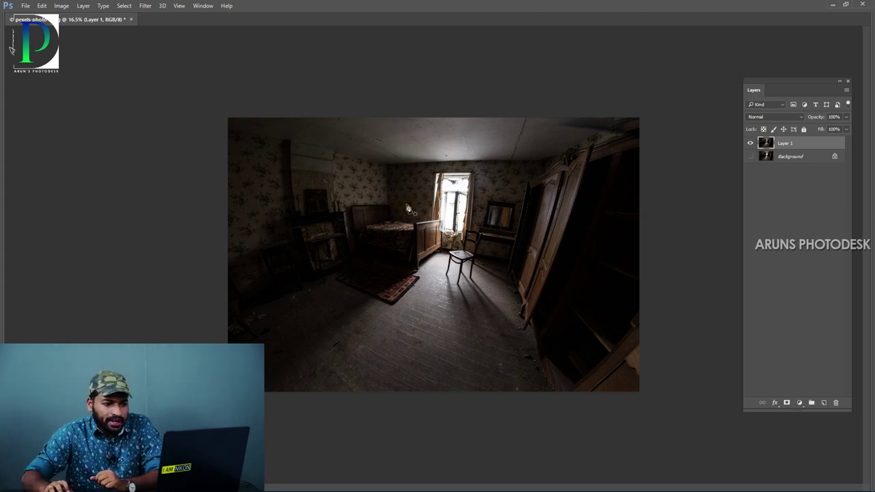
# Crop the bedroom photo inward on all four sides to remove the wavy borders
pyautogui.hotkey('ctrl', 'alt', '2')
pyautogui.press('Delete')
pyautogui.click(456, 192)
pyautogui.moveTo(434, 120); pyautogui.dragTo(431, 128)
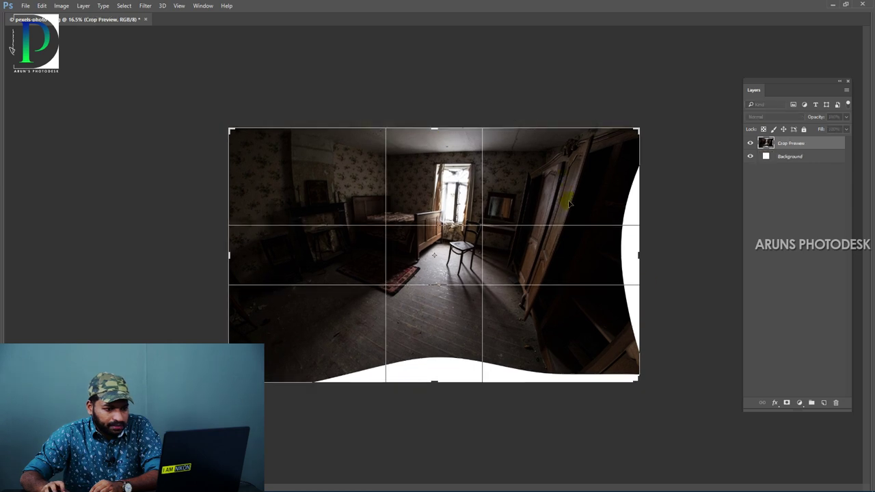
pyautogui.moveTo(646, 264); pyautogui.dragTo(629, 258)
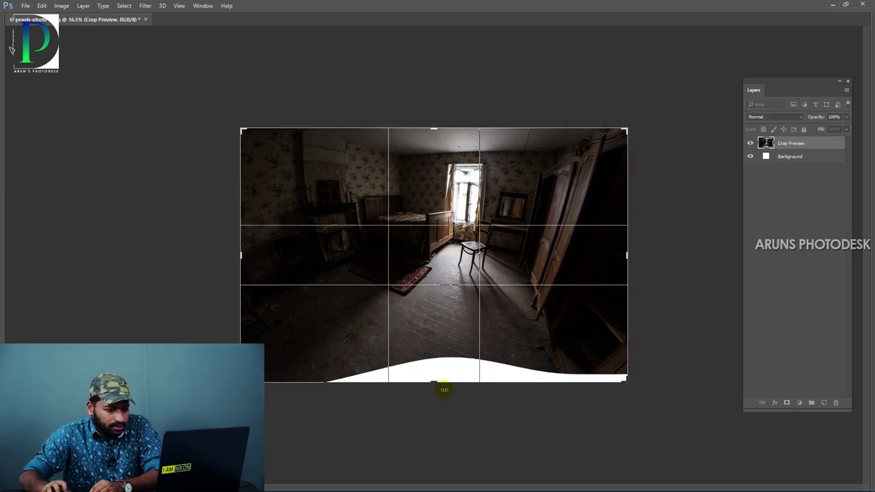
pyautogui.moveTo(433, 383); pyautogui.dragTo(431, 369)
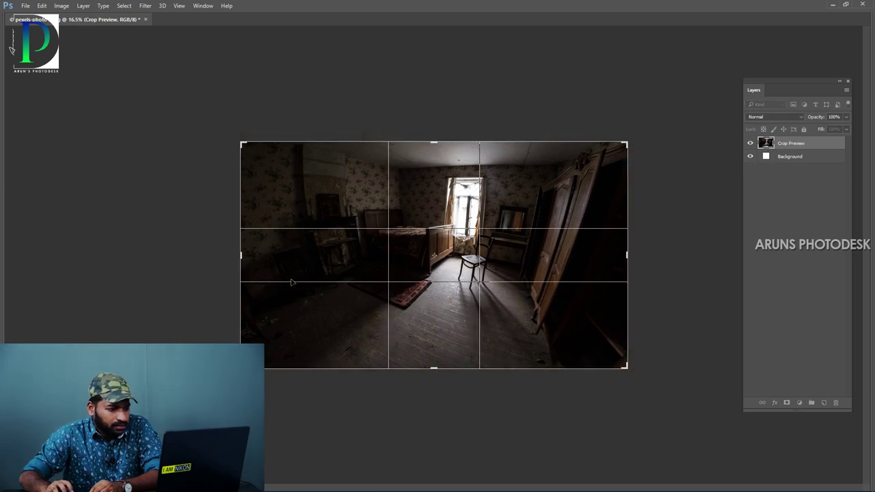
pyautogui.moveTo(242, 256); pyautogui.dragTo(259, 253)
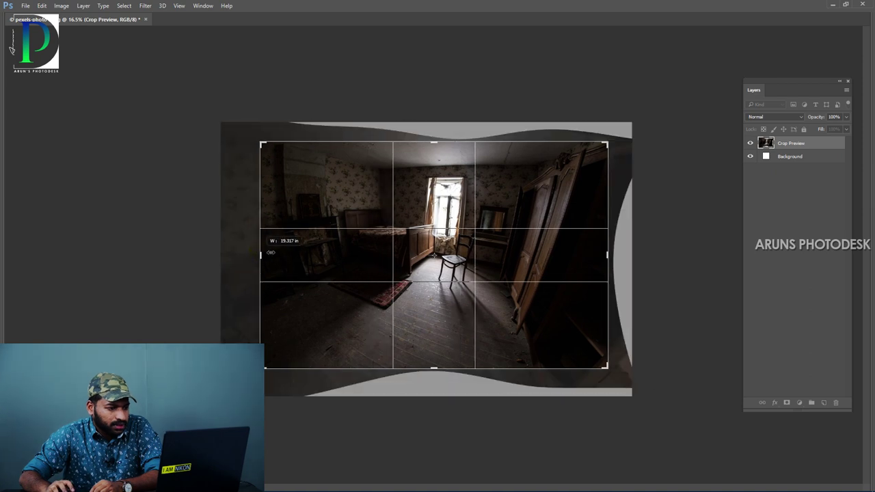
pyautogui.press('Return')
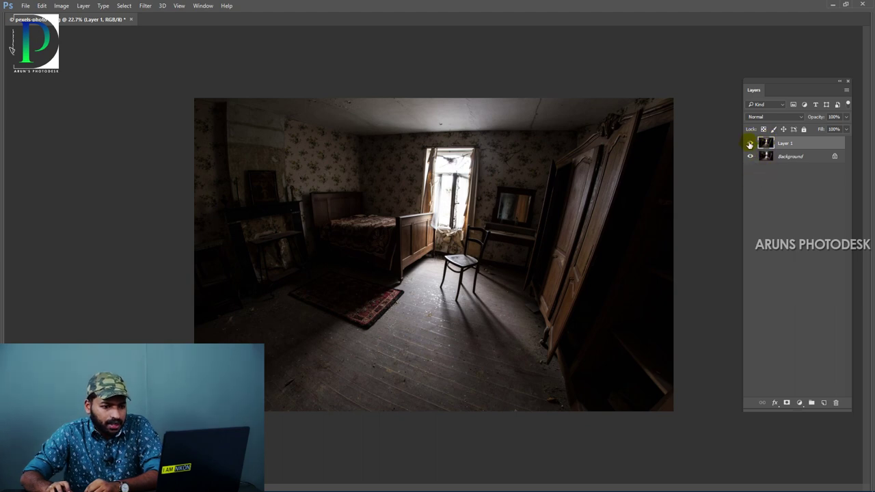
pyautogui.click(749, 144)
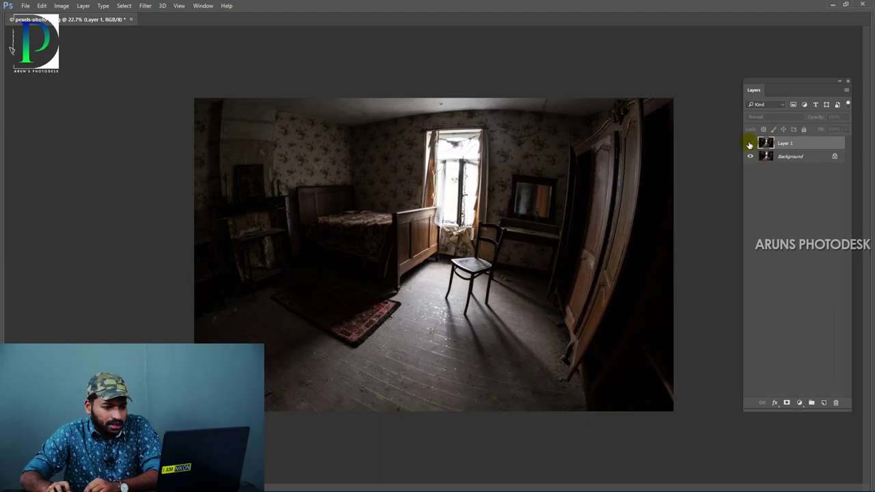
pyautogui.click(750, 144)
pyautogui.click(749, 145)
pyautogui.click(750, 144)
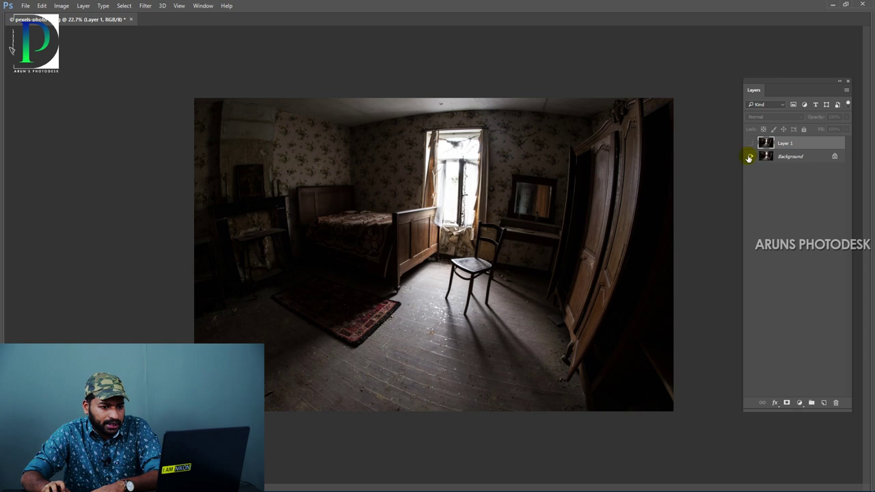
pyautogui.click(750, 144)
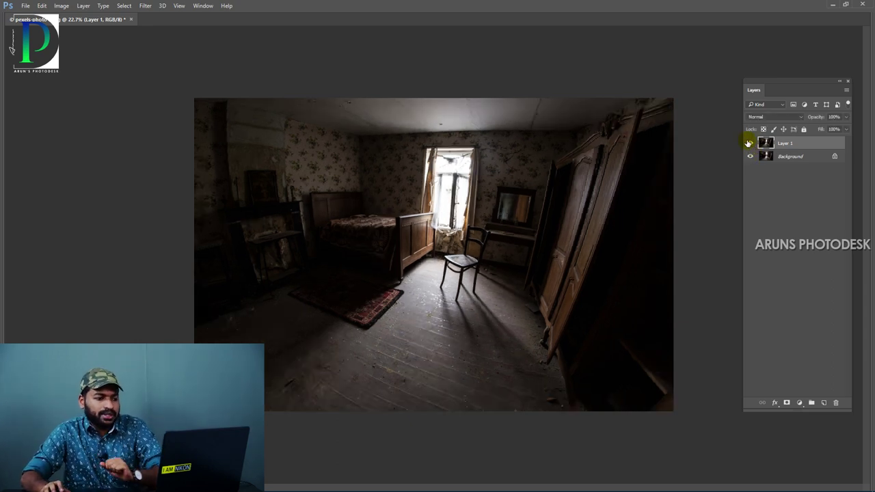
pyautogui.hotkey('ctrl', 'w')
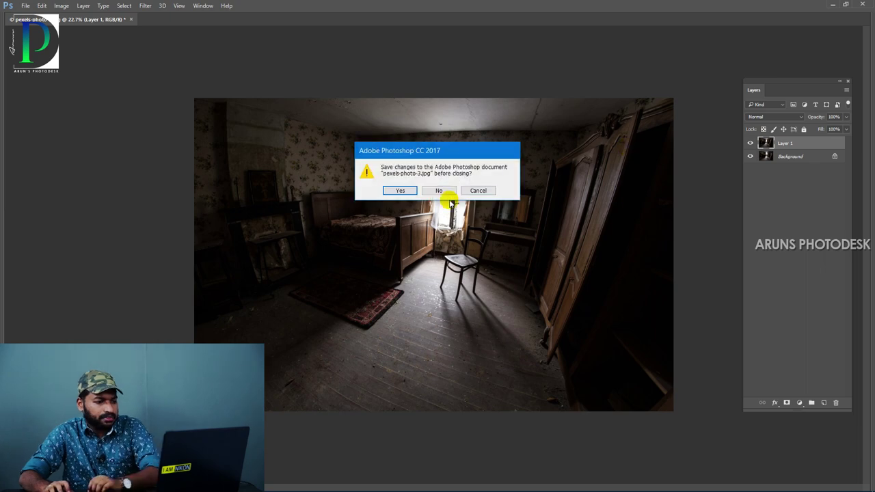
# Close the bedroom photo without saving and open the desk photo pexels-photo-4.jpg
pyautogui.click(446, 190)
pyautogui.doubleClick(356, 155)
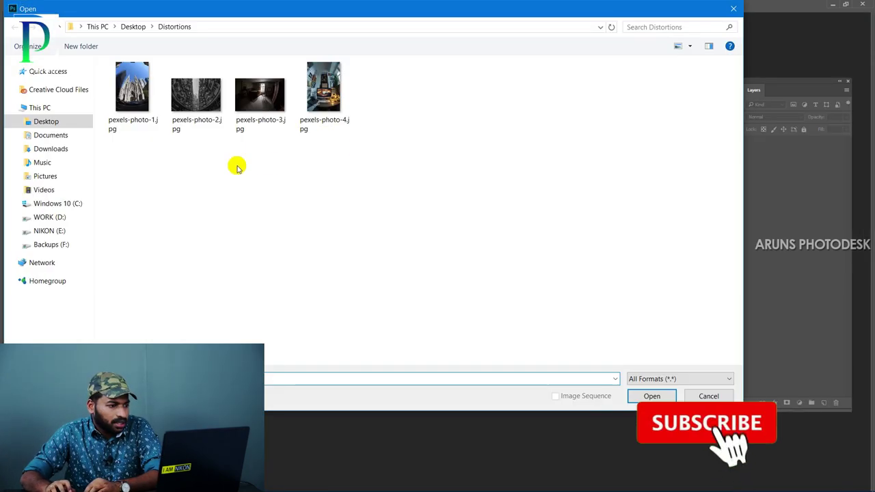
pyautogui.click(332, 89)
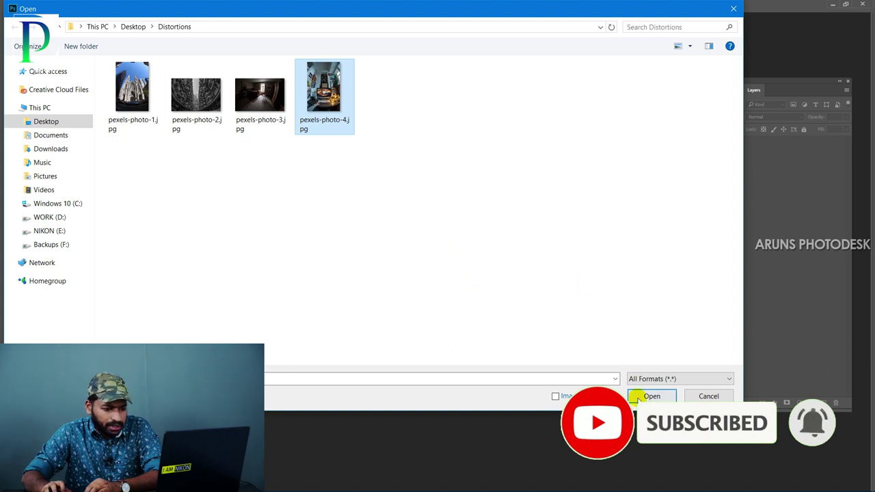
pyautogui.click(638, 396)
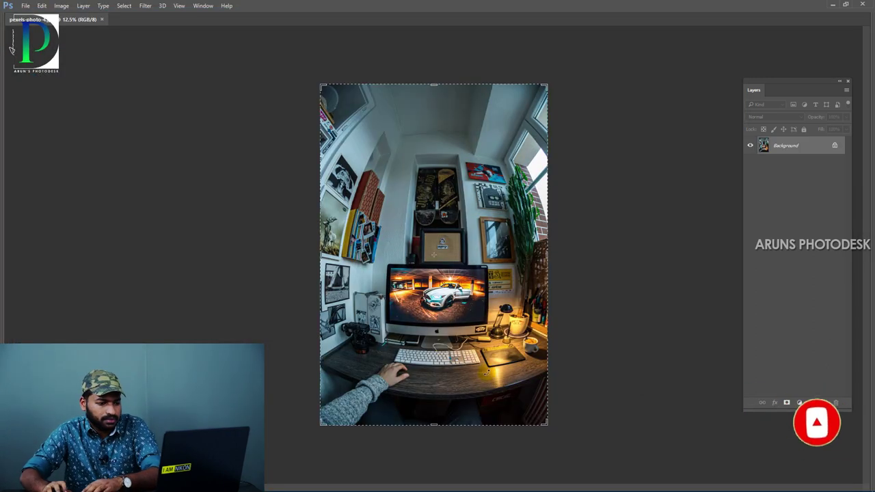
# Deselect and duplicate the desk photo's Background onto a new Layer 1
pyautogui.hotkey('ctrl', 'd')
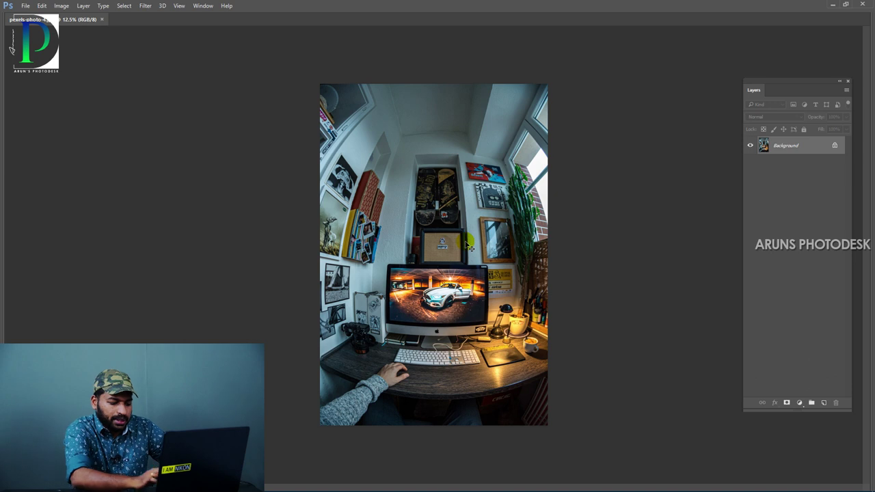
pyautogui.hotkey('ctrl', 'j')
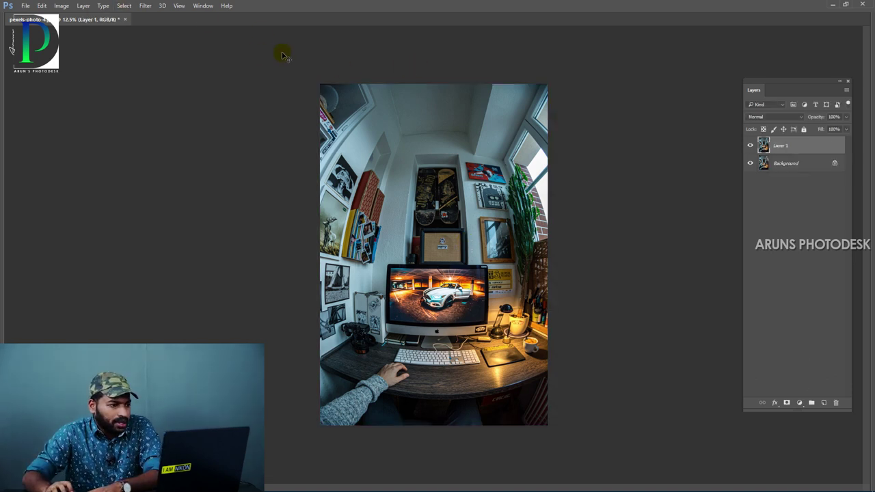
pyautogui.click(143, 6)
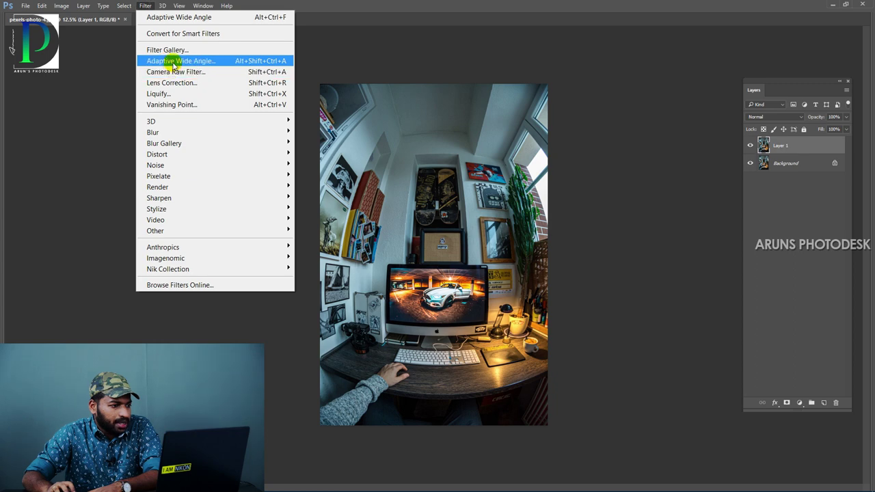
# Apply Adaptive Wide Angle with Fisheye correction to the desk photo and start a desk-edge constraint
pyautogui.click(174, 61)
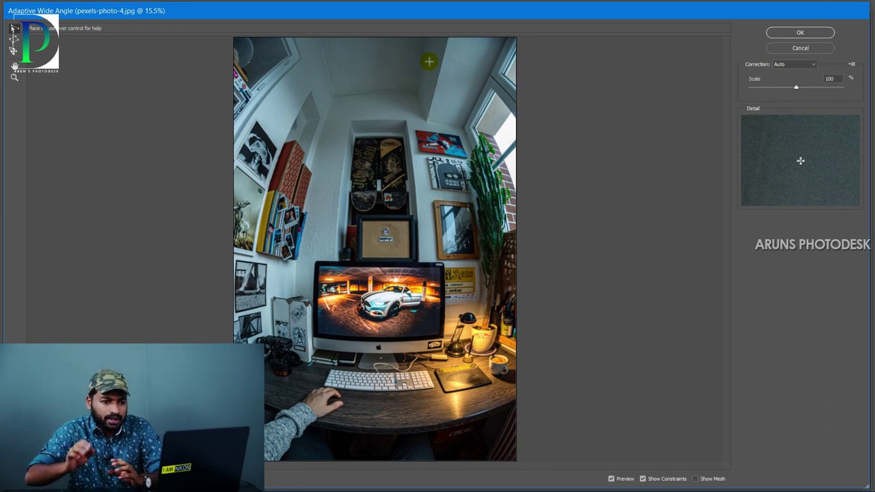
pyautogui.click(793, 65)
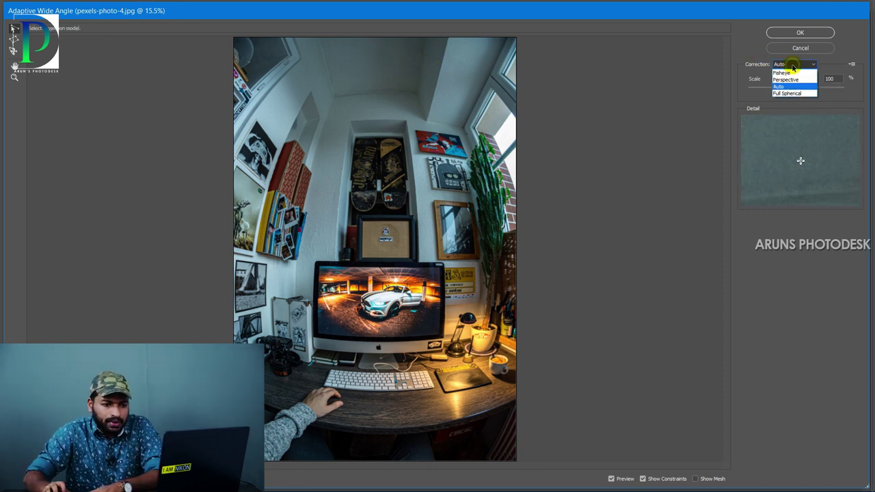
pyautogui.click(786, 73)
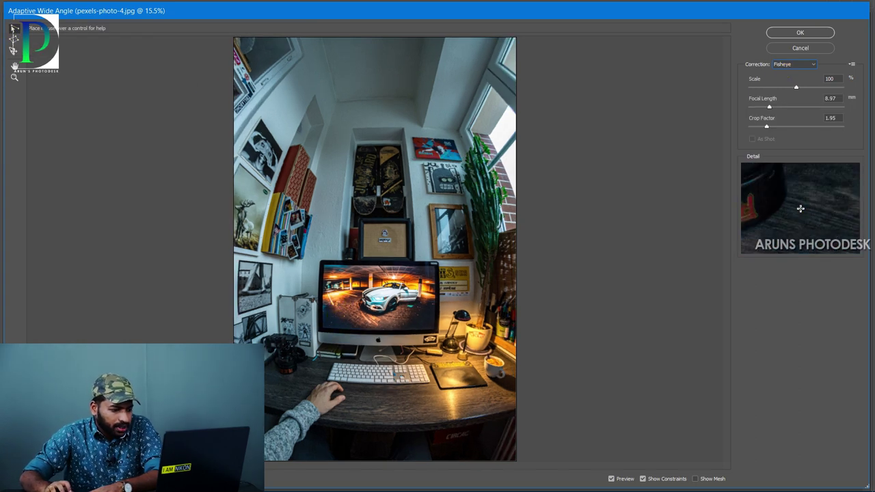
pyautogui.click(239, 403)
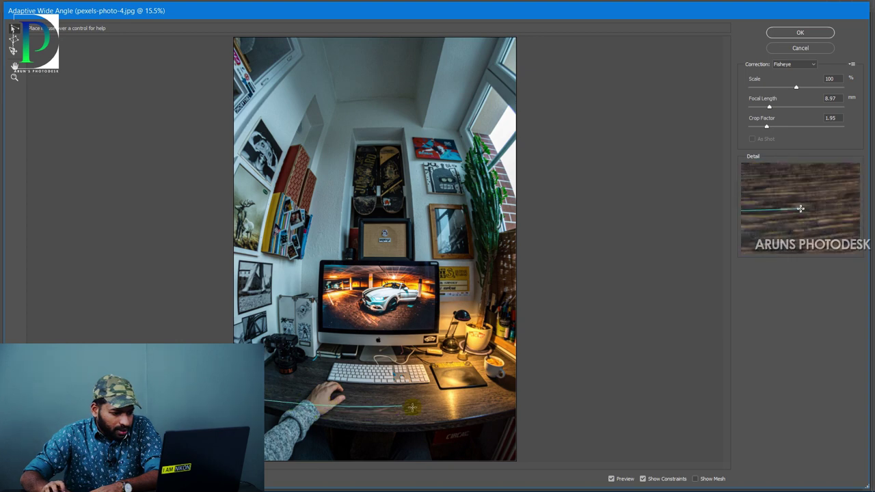
# Finish straightening the desk's front edge and straighten the left and right vertical wall edges
pyautogui.click(517, 411)
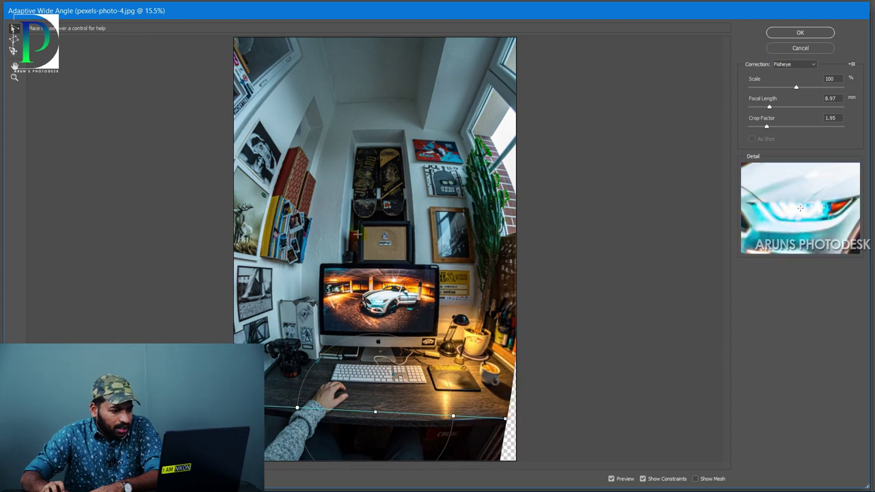
pyautogui.click(338, 102)
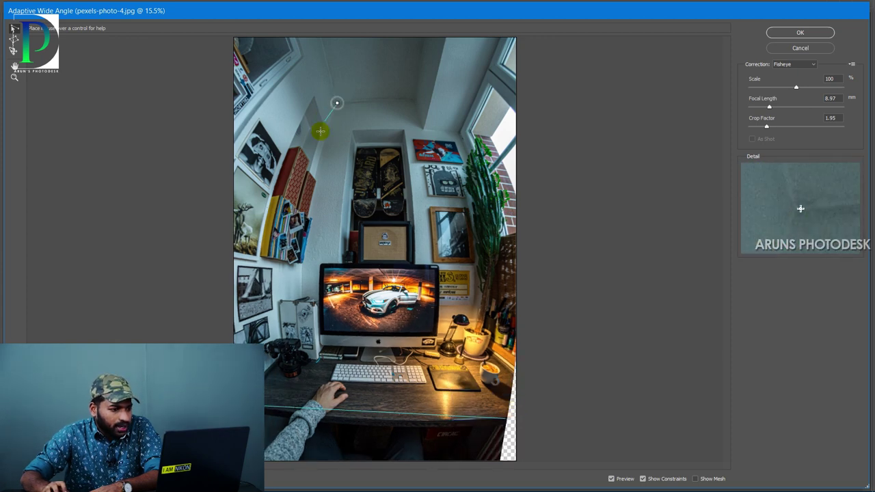
pyautogui.click(303, 295)
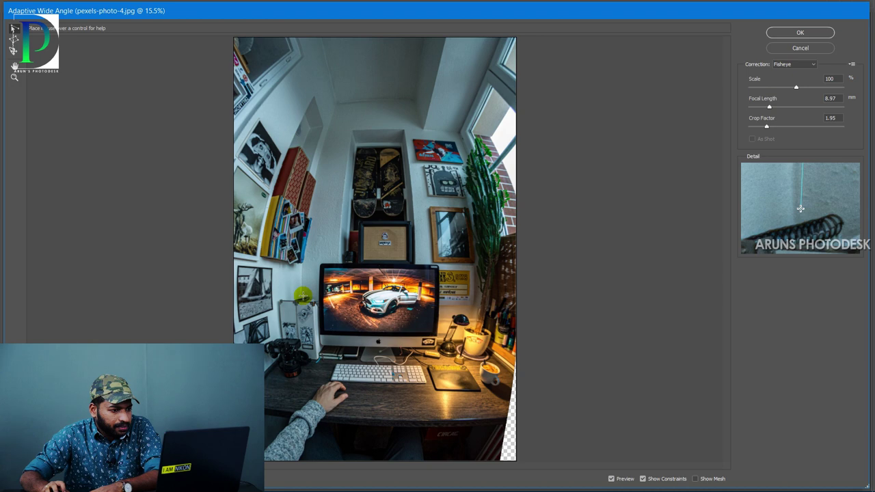
pyautogui.click(405, 134)
pyautogui.click(416, 261)
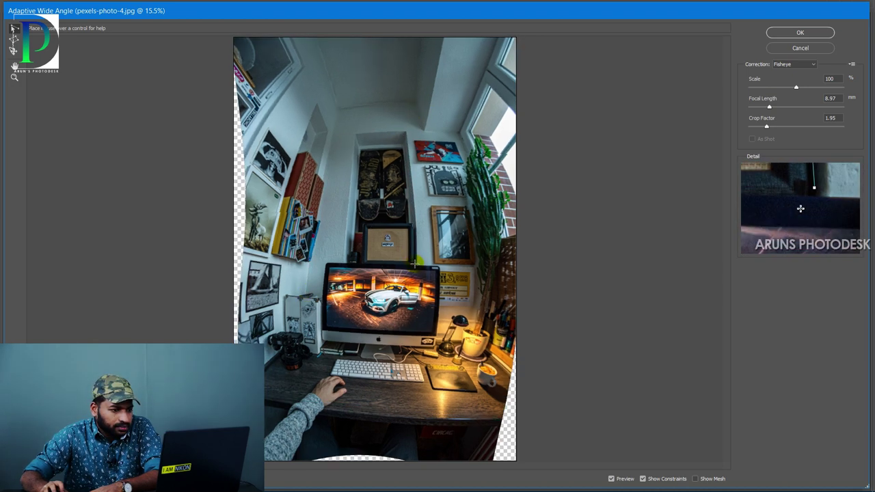
# Add constraints straightening the top-left wall edge, plant line, ceiling edge and ceiling corner
pyautogui.click(301, 114)
pyautogui.click(249, 153)
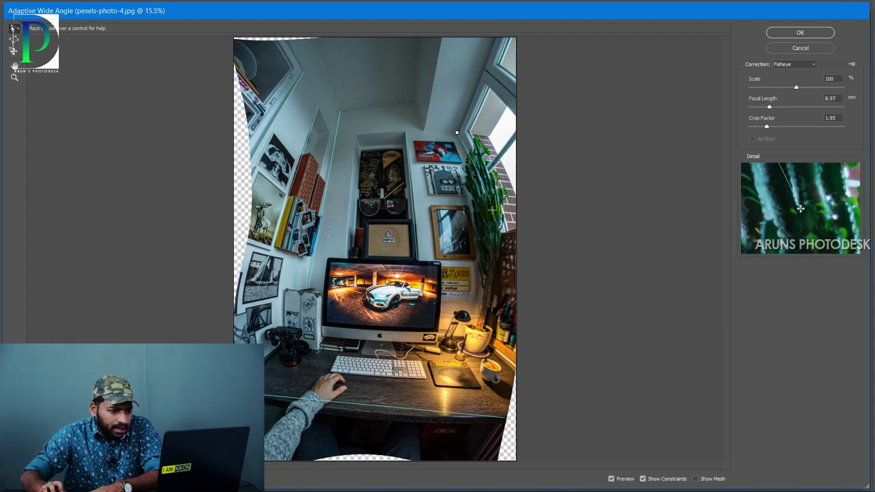
pyautogui.click(492, 320)
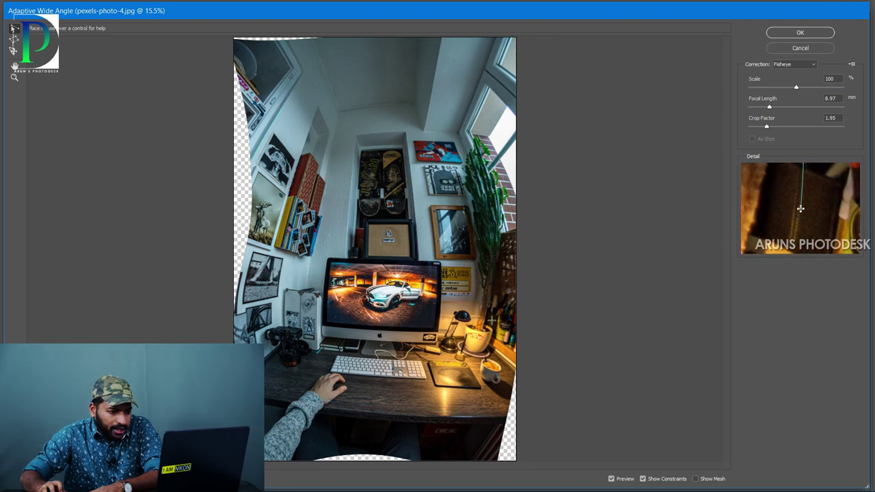
pyautogui.click(339, 104)
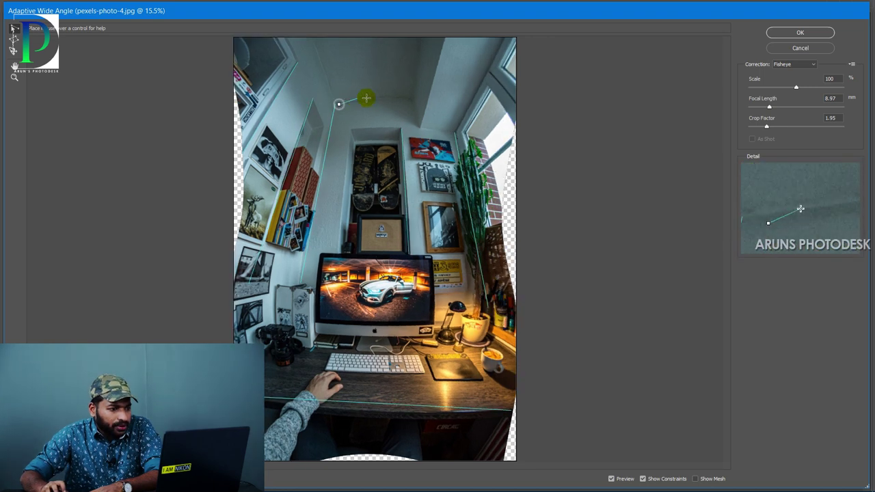
pyautogui.click(412, 101)
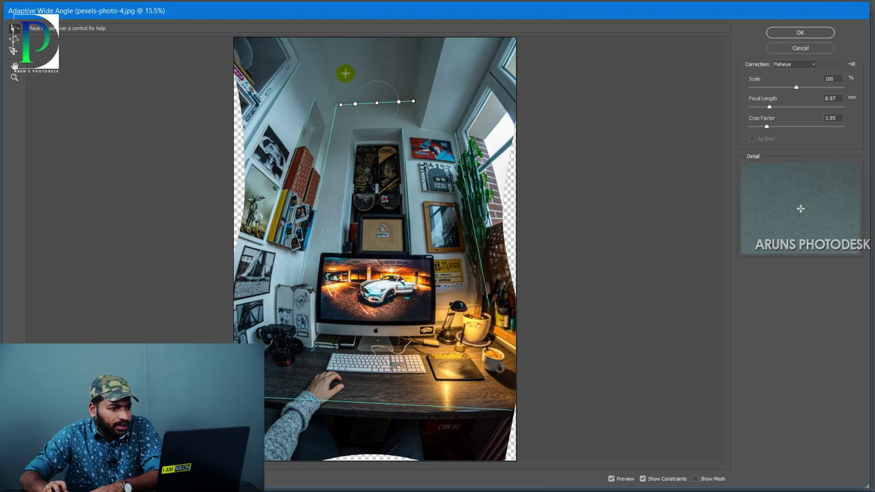
pyautogui.click(314, 38)
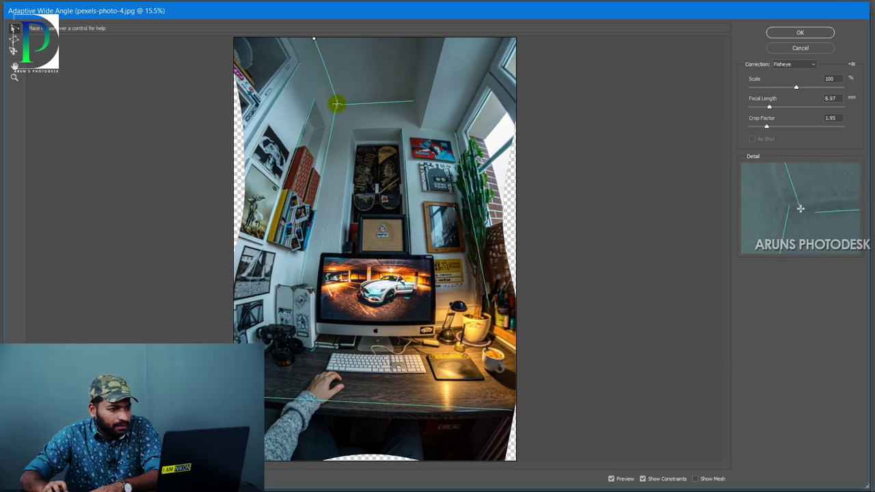
pyautogui.click(338, 104)
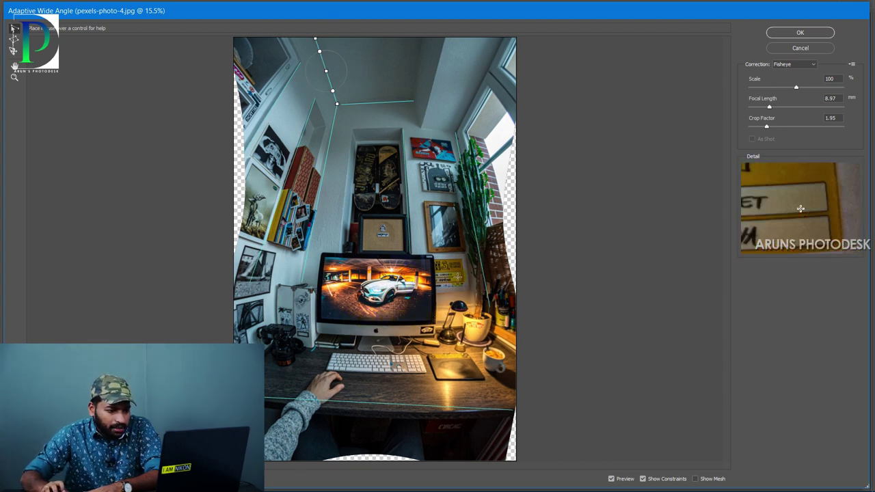
pyautogui.click(435, 338)
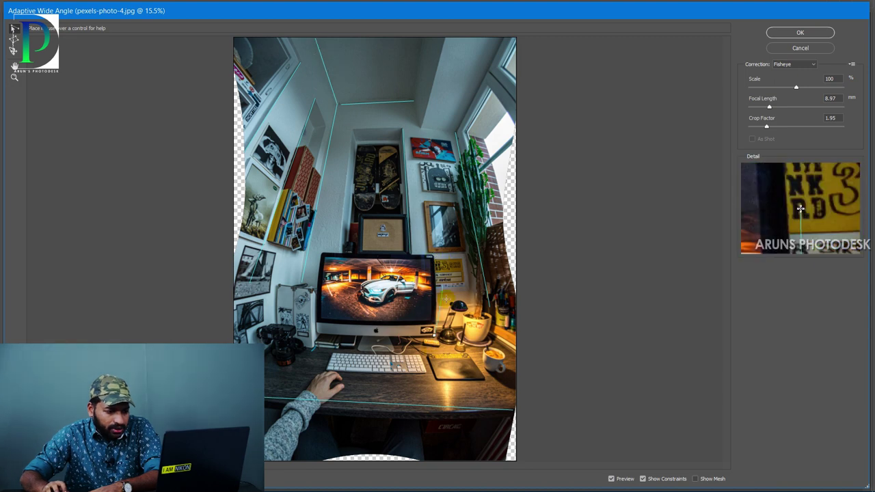
# Add constraints straightening the monitor's right, left and bottom edges
pyautogui.click(433, 255)
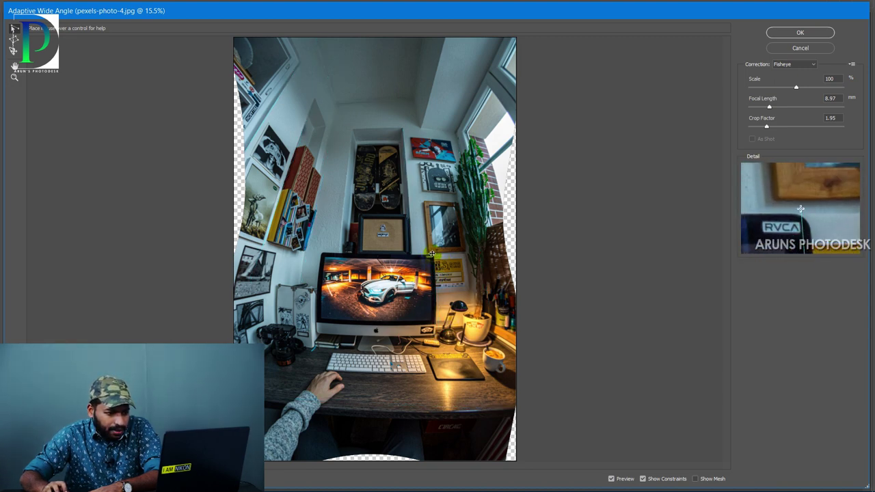
pyautogui.click(319, 253)
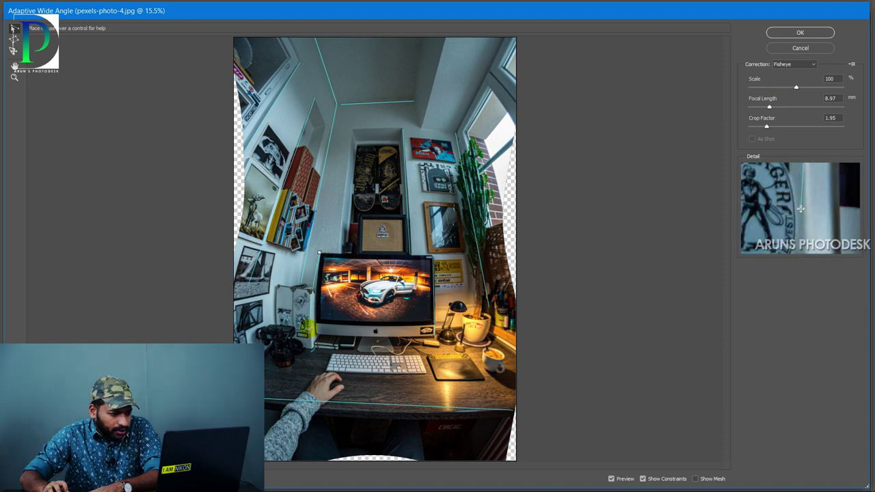
pyautogui.click(313, 332)
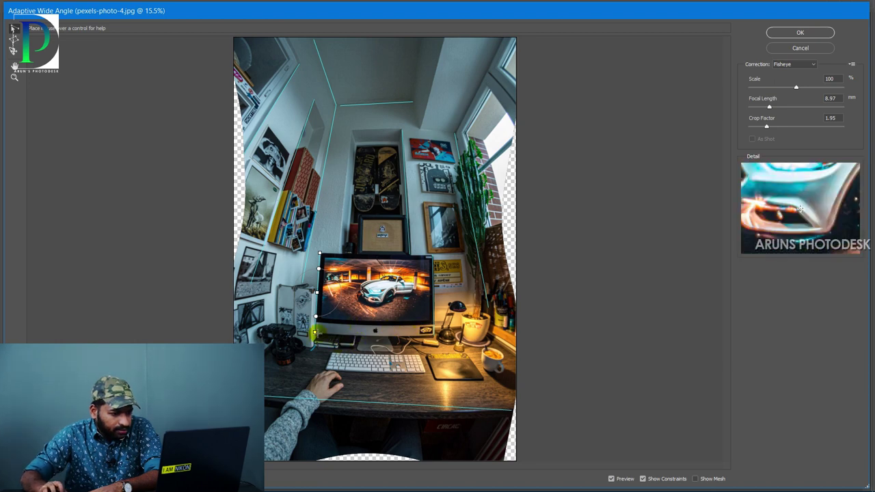
pyautogui.click(315, 334)
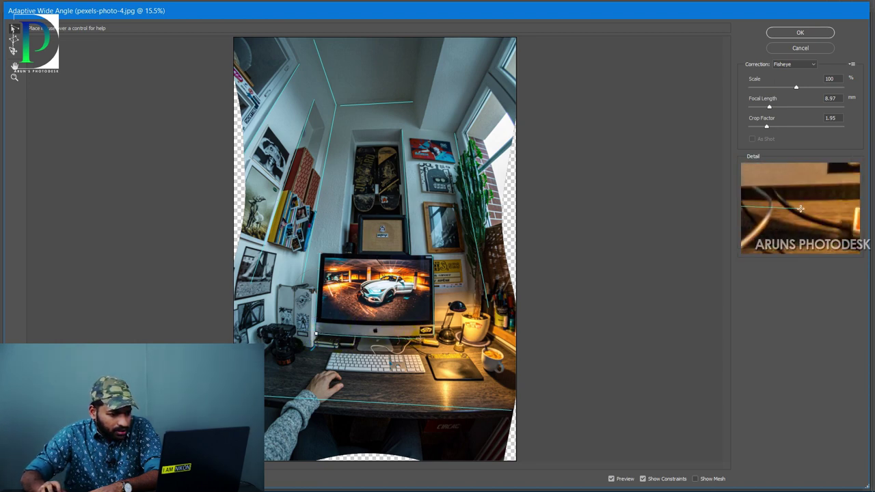
pyautogui.click(432, 336)
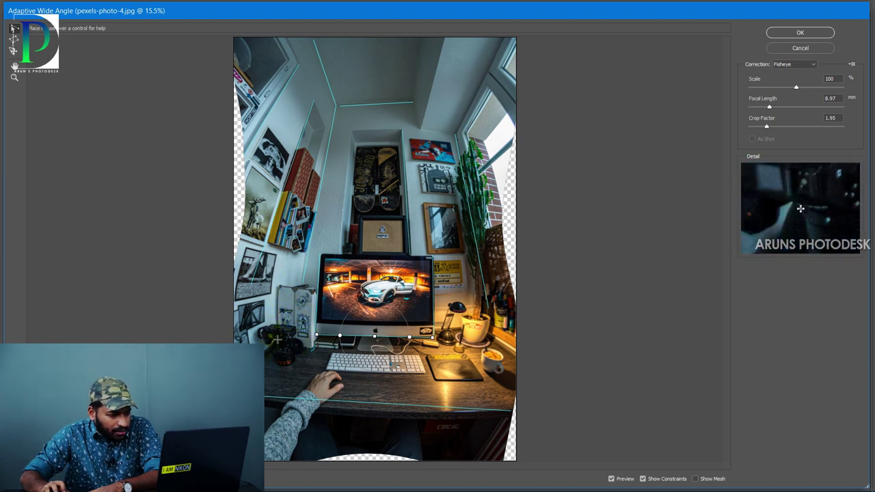
# Delete the monitor bottom-edge constraint, straighten the left wall edge, and apply Adaptive Wide Angle
pyautogui.press('Delete')
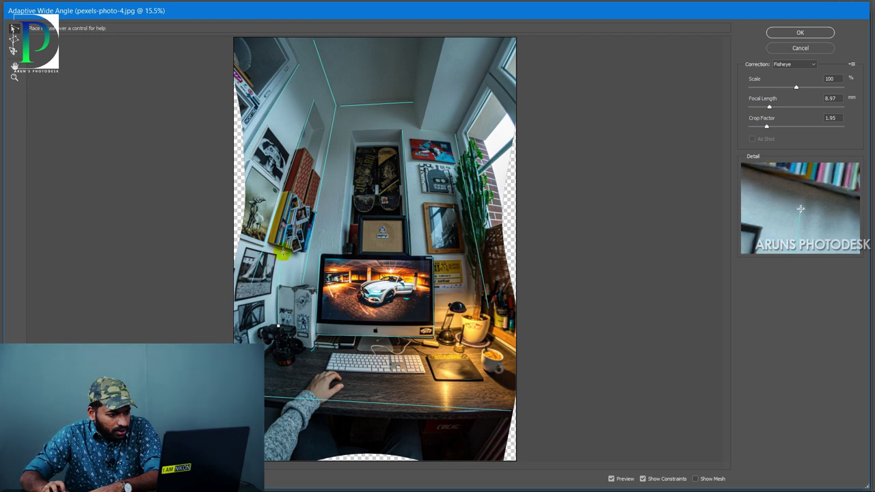
pyautogui.moveTo(282, 253); pyautogui.dragTo(282, 335)
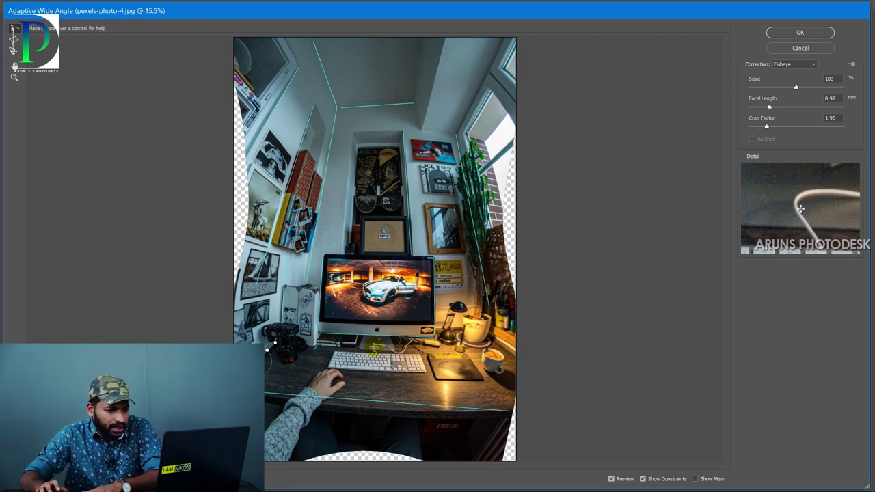
pyautogui.click(798, 34)
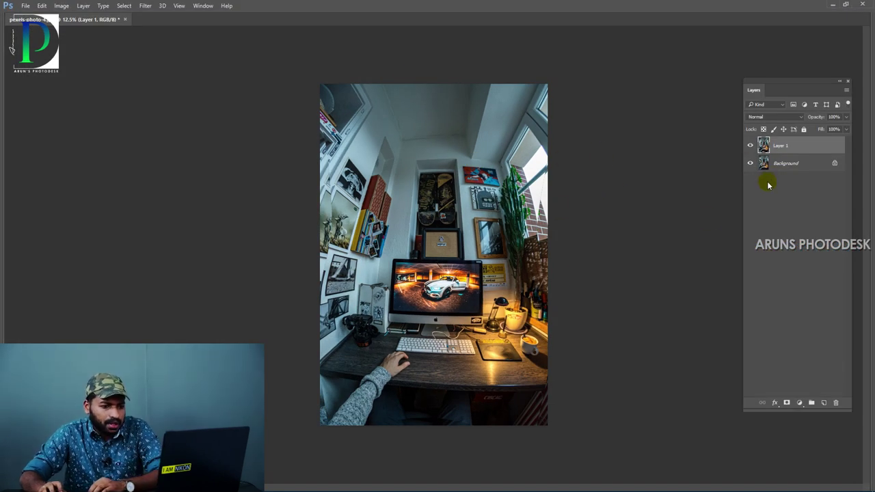
# Hide the Background layer to reveal the corrected photo's warped transparent edges
pyautogui.click(751, 164)
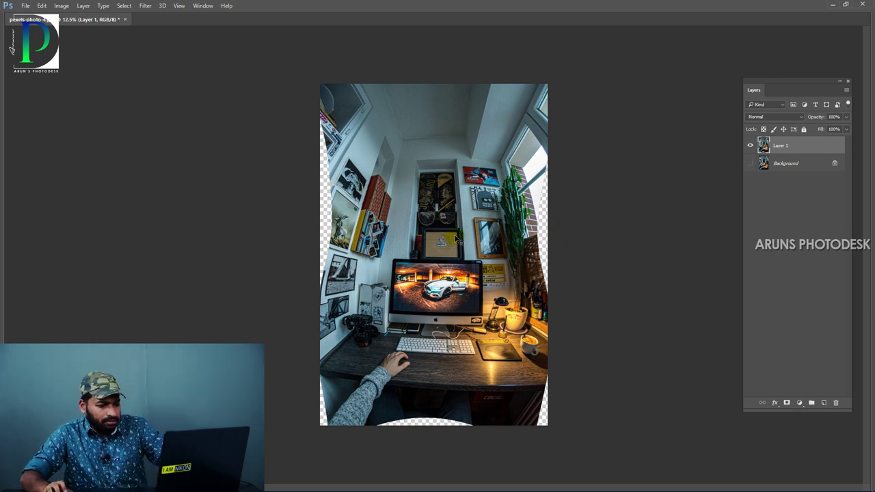
pyautogui.hotkey('ctrl', 't')
pyautogui.press('Return')
# Crop the bottom, sides and top inward past the transparent areas and commit the crop
pyautogui.press('c')
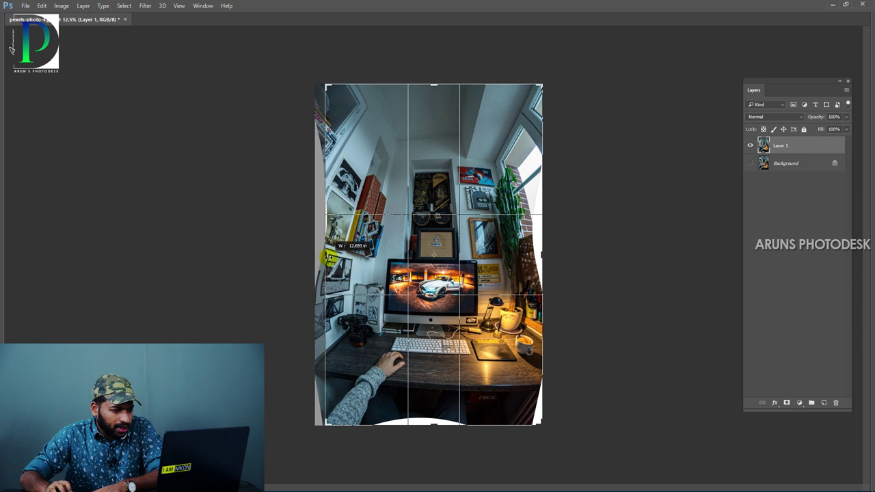
pyautogui.moveTo(436, 427); pyautogui.dragTo(435, 417)
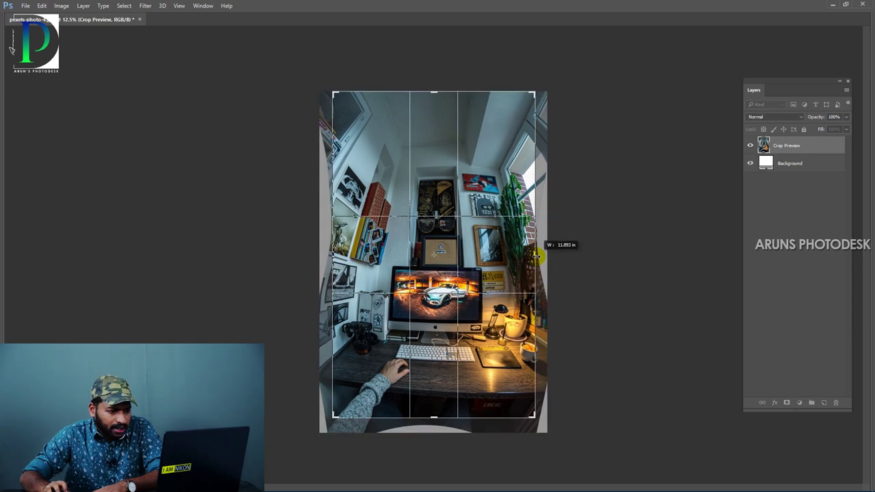
pyautogui.moveTo(544, 262); pyautogui.dragTo(537, 260)
pyautogui.moveTo(436, 91); pyautogui.dragTo(433, 127)
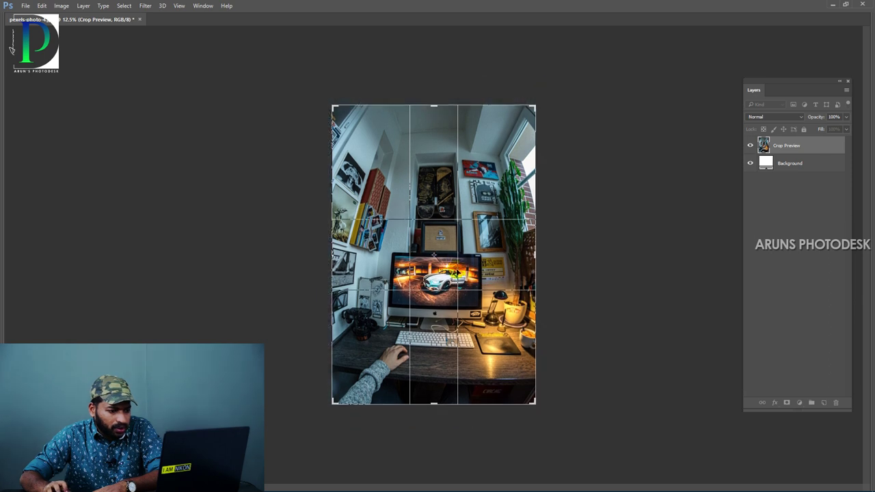
pyautogui.press('Return')
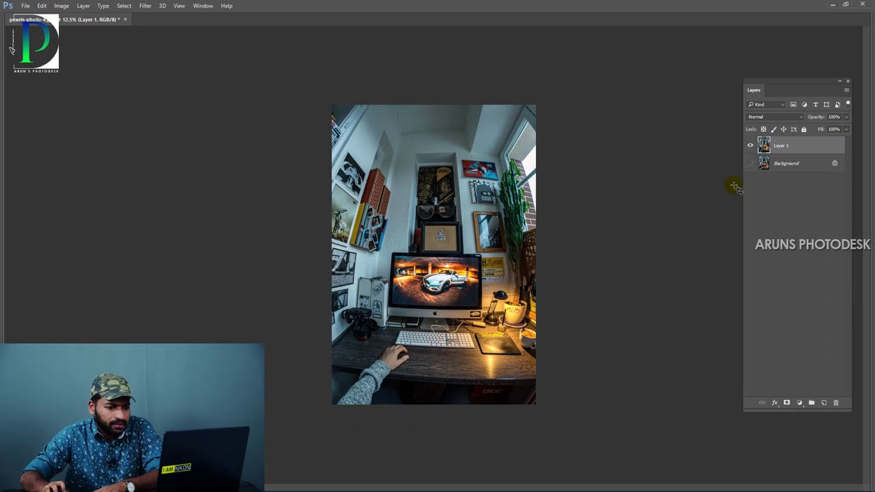
pyautogui.click(749, 146)
pyautogui.click(749, 146)
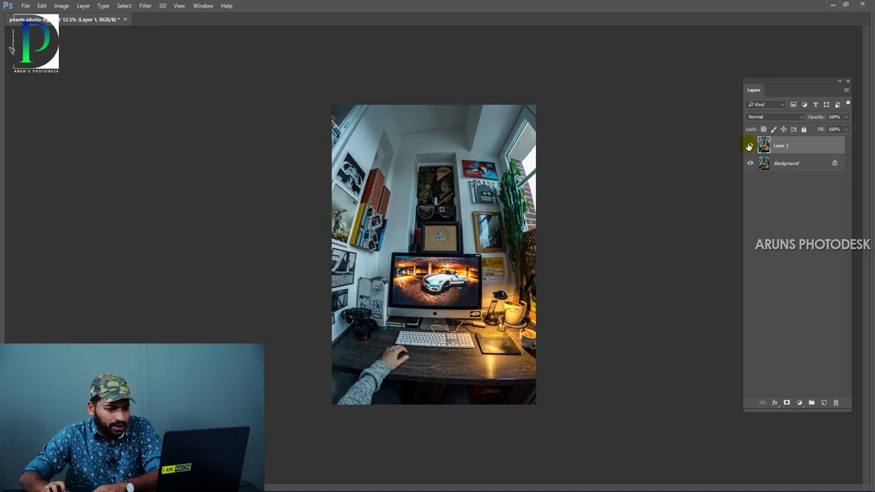
pyautogui.click(749, 145)
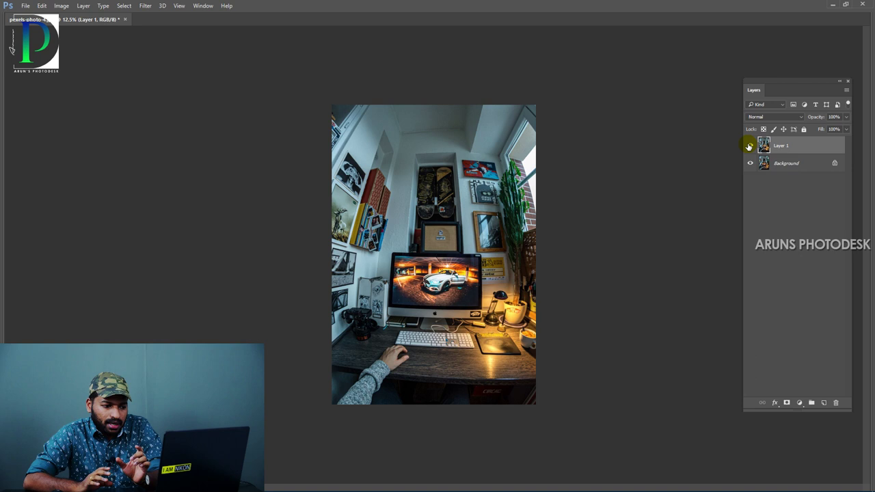